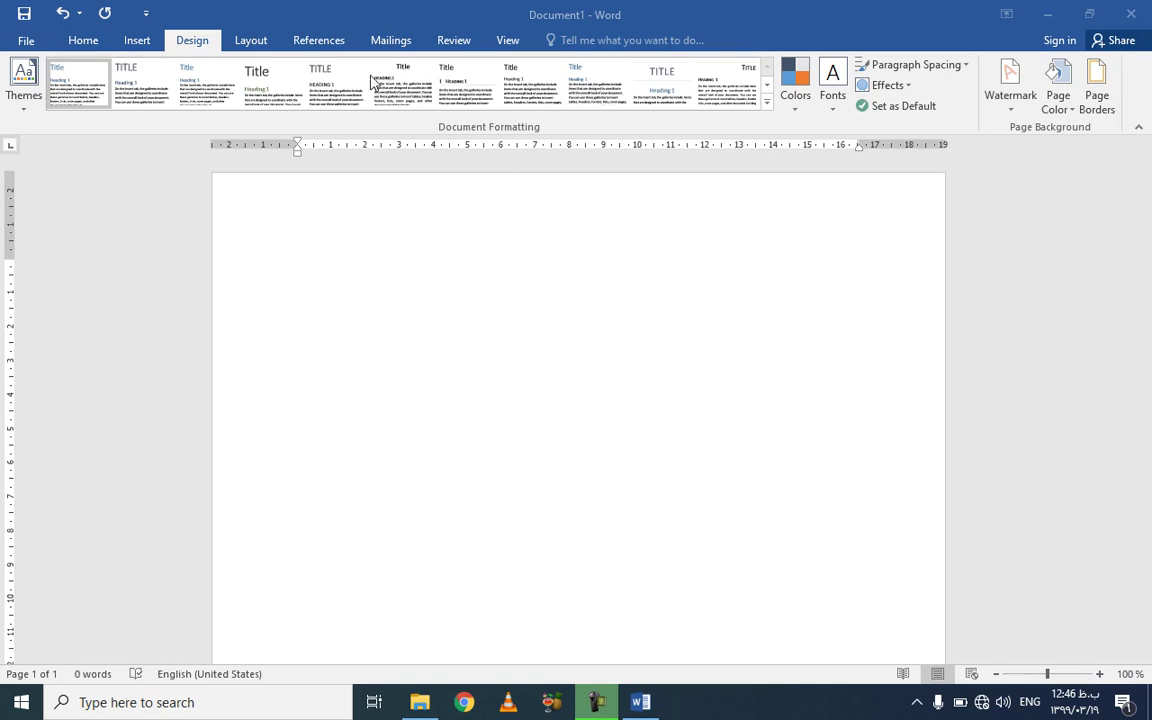
# - Make the page background yellow and add four more blank pages
pyautogui.click(1069, 113)
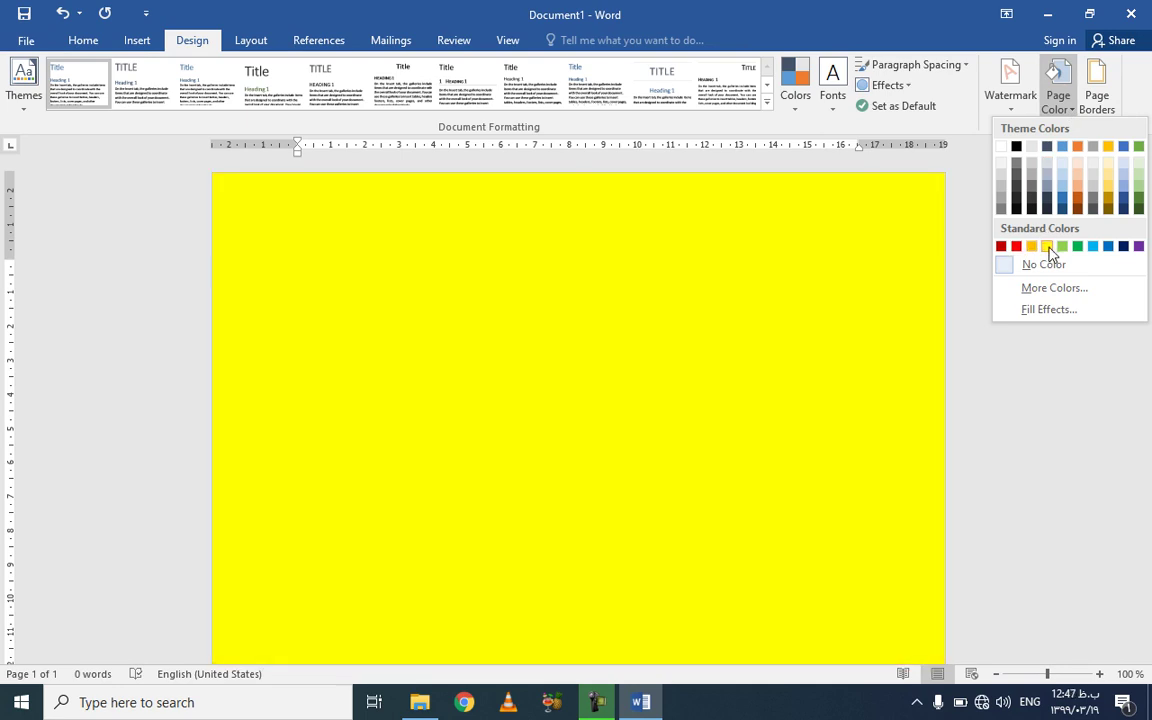
pyautogui.click(1047, 247)
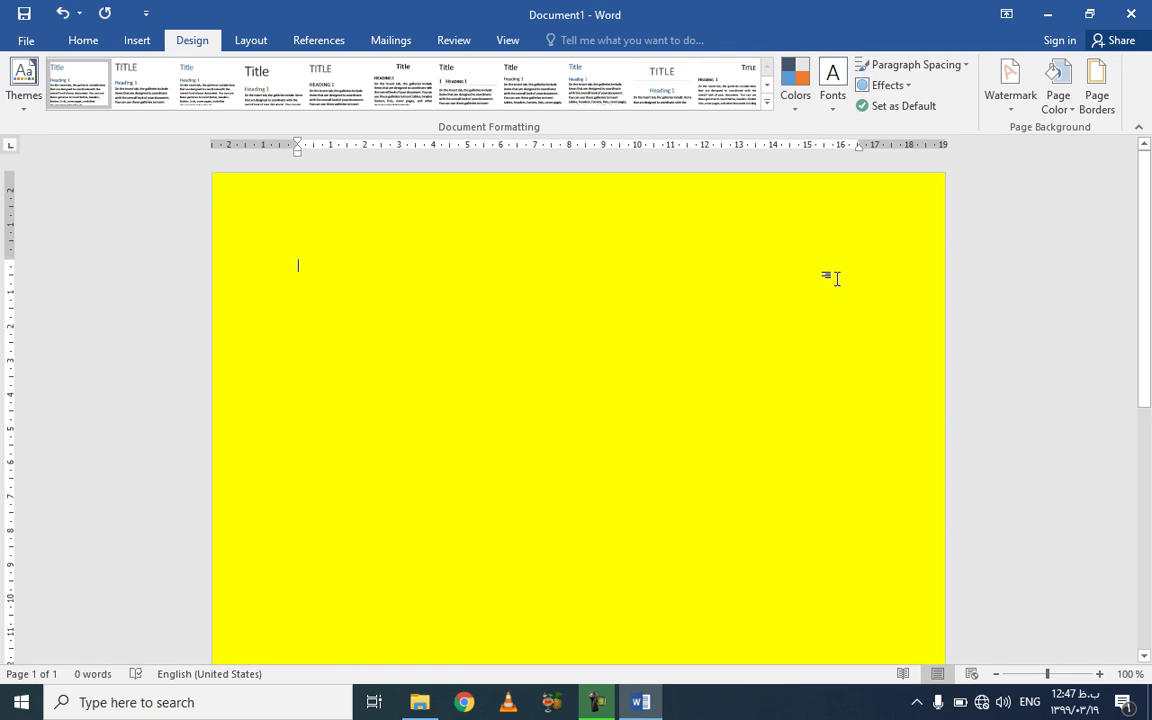
pyautogui.hotkey('ctrl', 'Return')
pyautogui.hotkey('ctrl', 'Return')
pyautogui.hotkey('ctrl', 'Return')
pyautogui.hotkey('ctrl', 'Return')
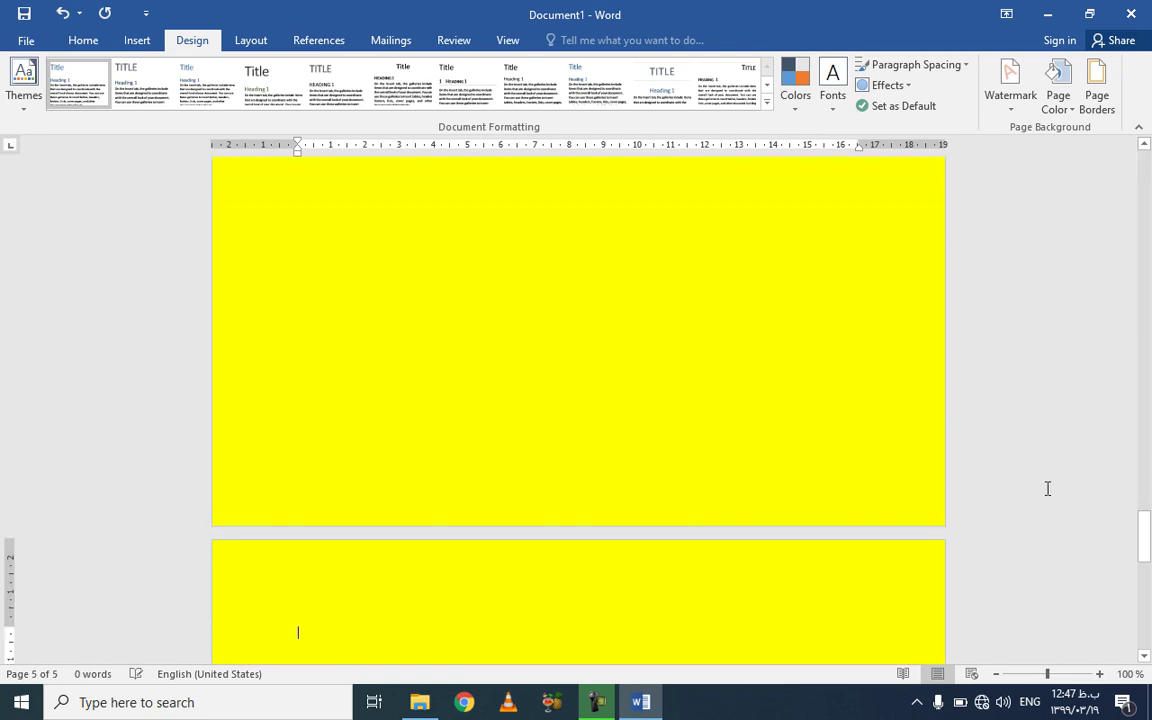
pyautogui.moveTo(1146, 545); pyautogui.dragTo(1146, 180)
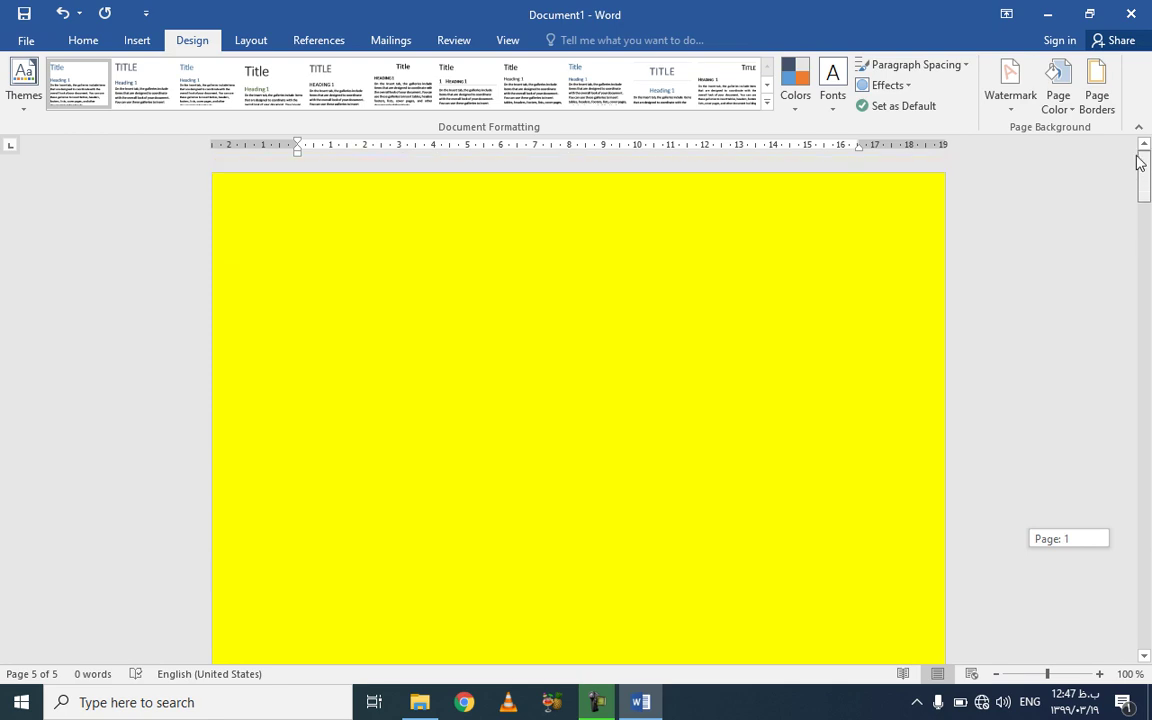
# - Remove the yellow page colour, reapply it, then bring up the File Info view
pyautogui.click(1058, 104)
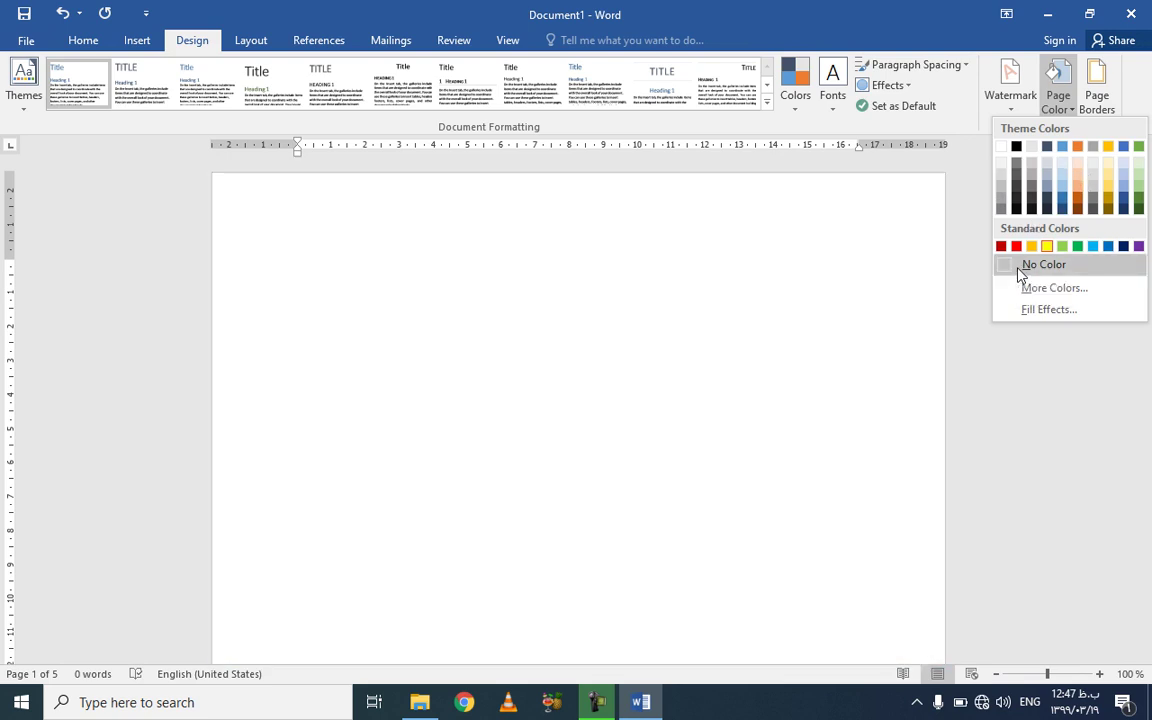
pyautogui.click(1019, 266)
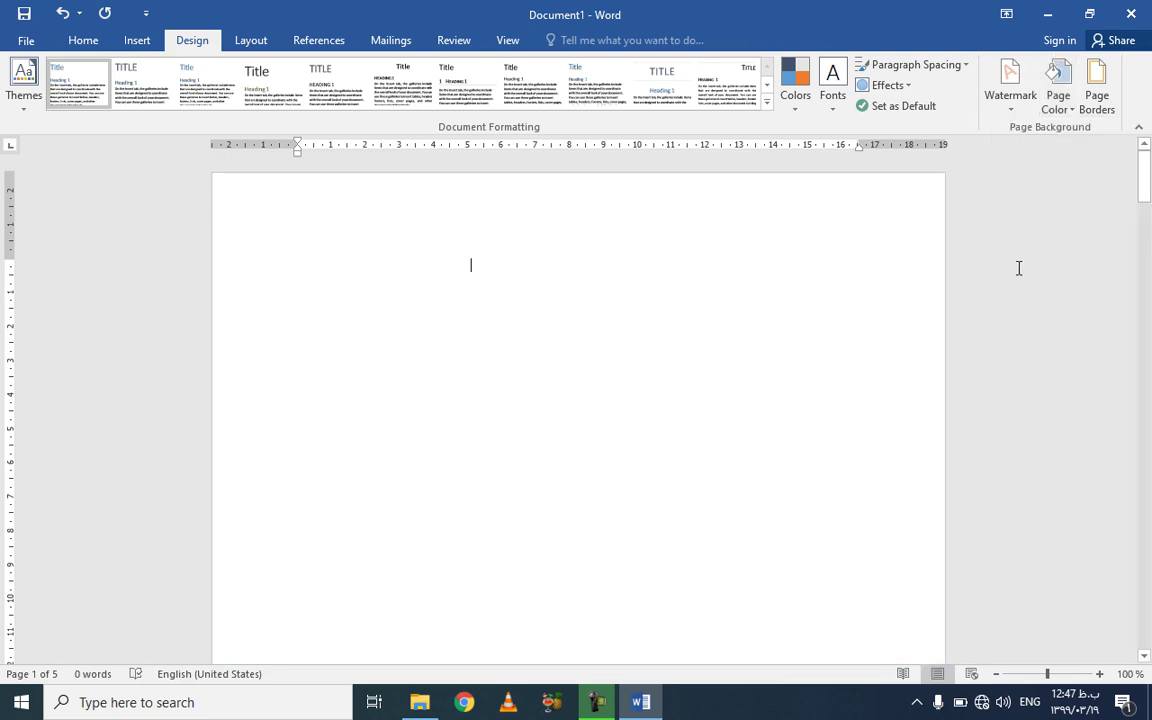
pyautogui.click(1072, 112)
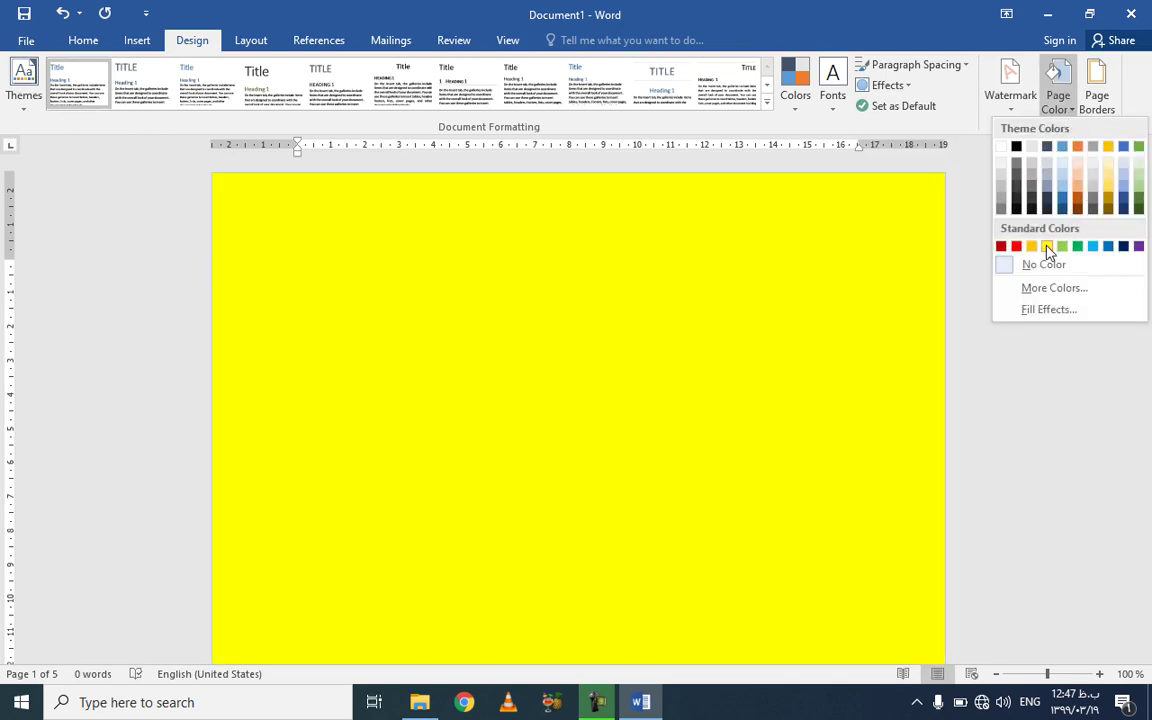
pyautogui.click(1046, 246)
pyautogui.click(26, 40)
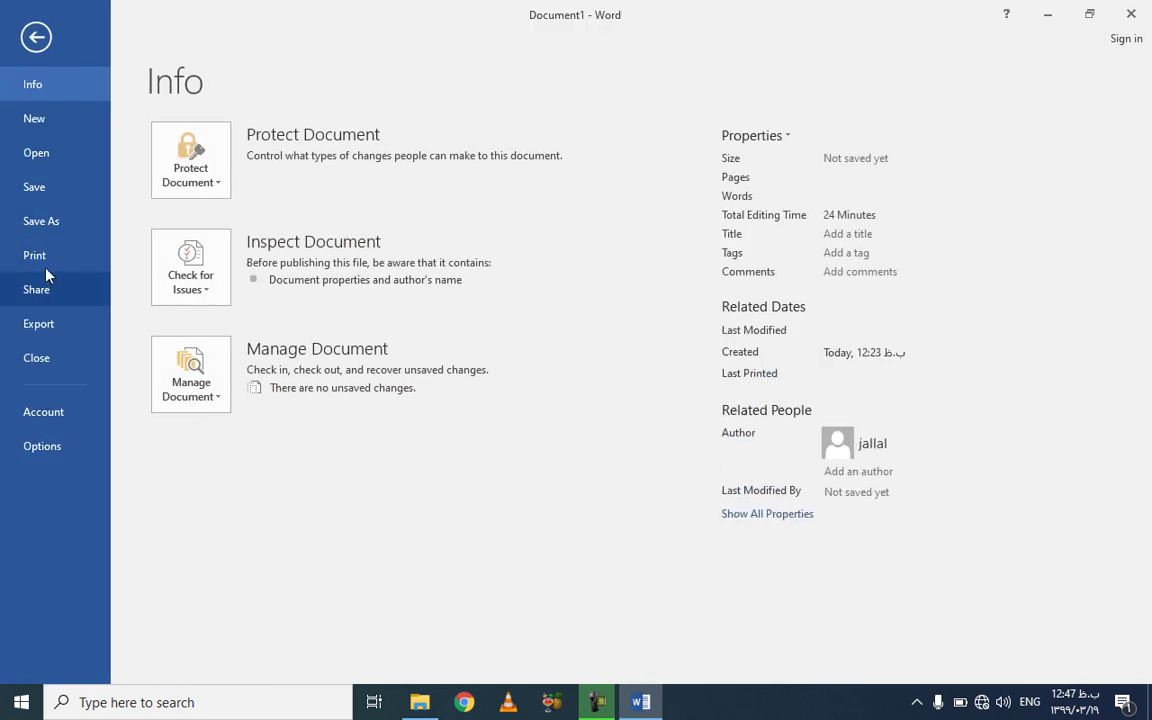
# - Check the print preview, go back to the document, and set Page Color to No Color
pyautogui.click(40, 255)
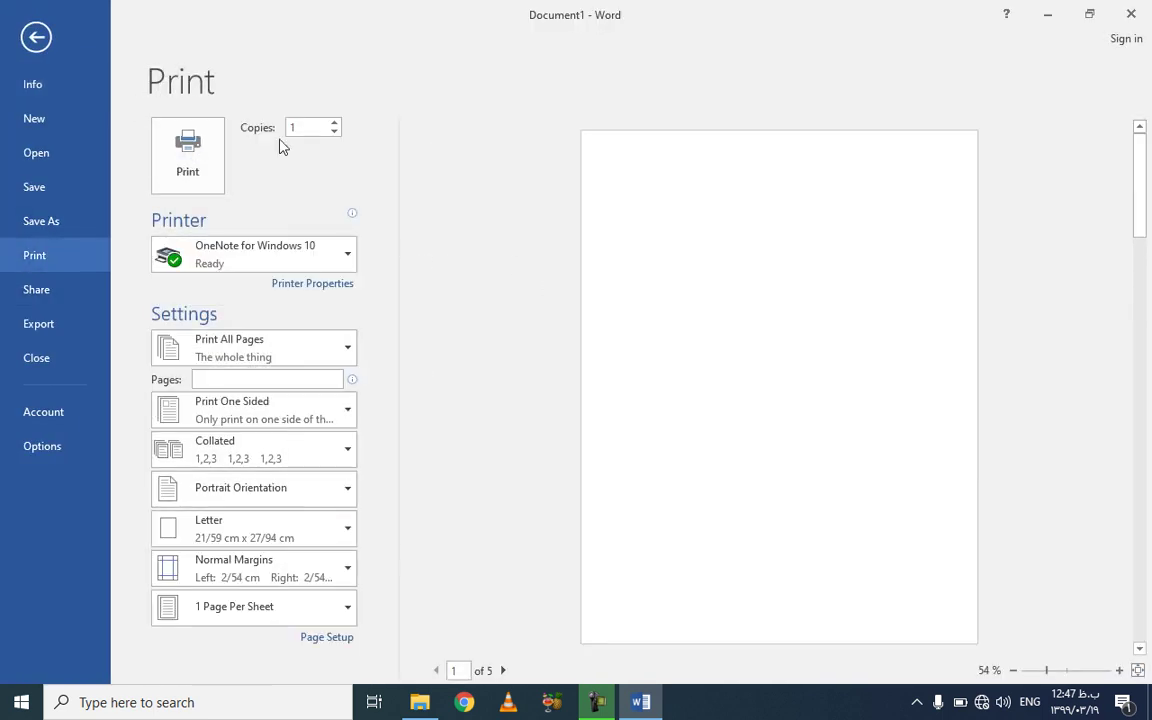
pyautogui.click(37, 38)
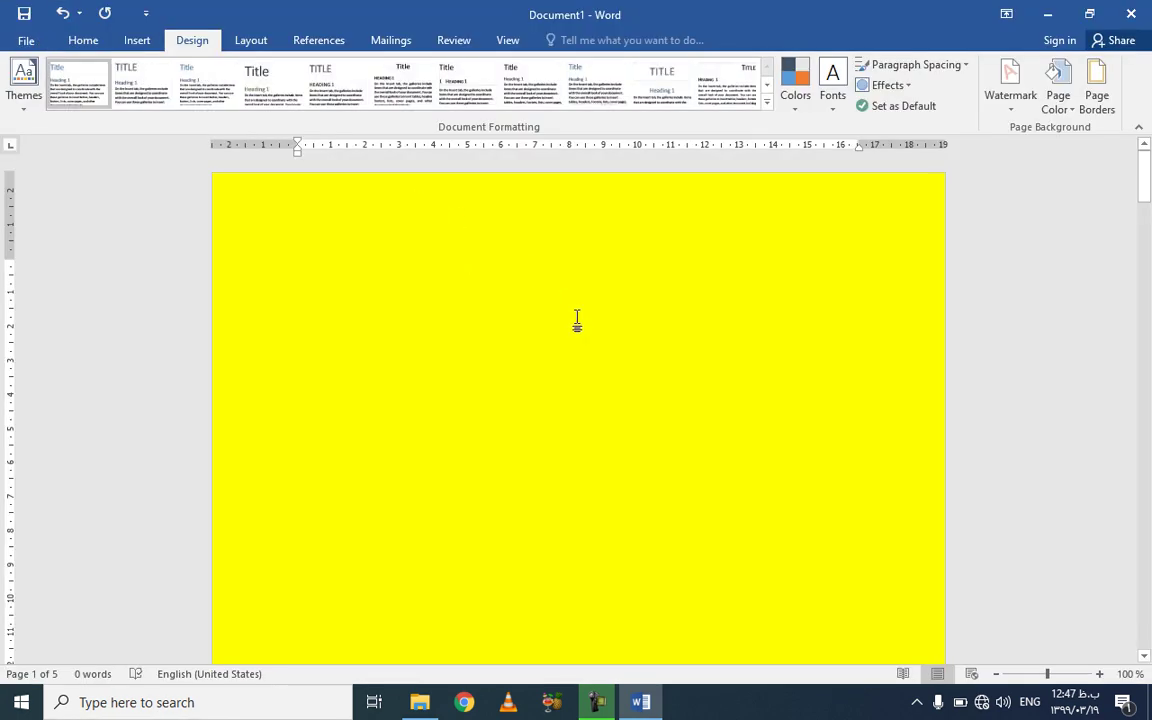
pyautogui.click(1074, 112)
pyautogui.click(1027, 264)
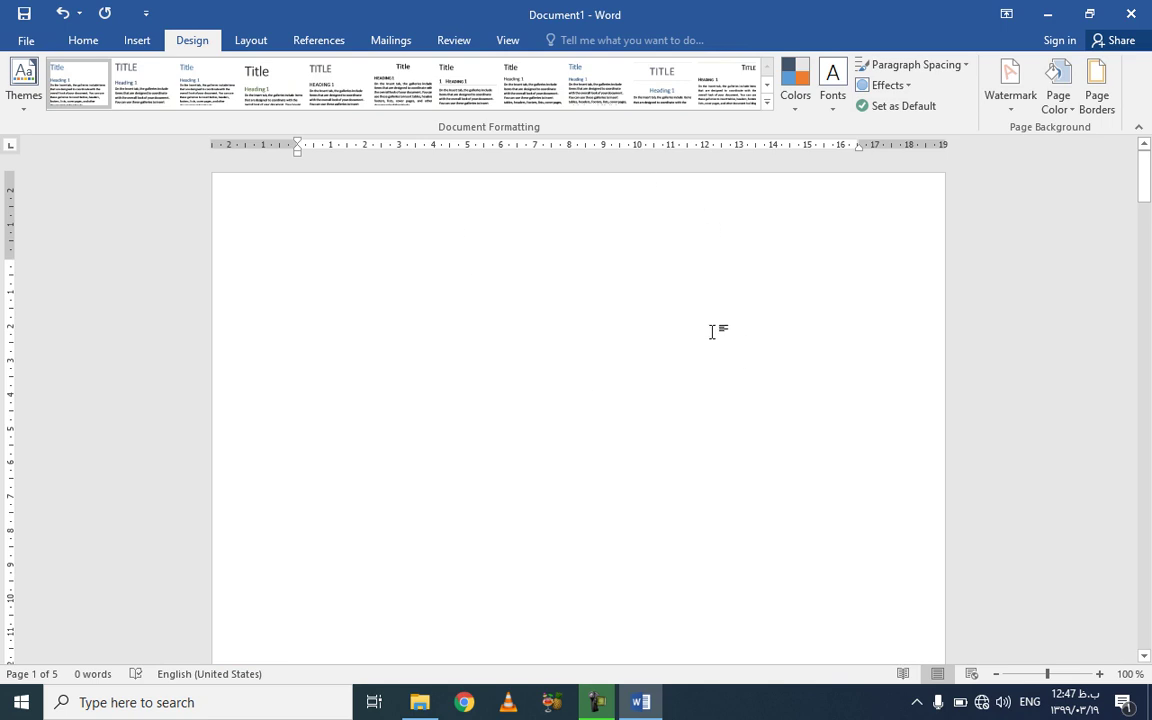
# - Give the pages a Box page border with a thin-thick line style
pyautogui.click(1099, 101)
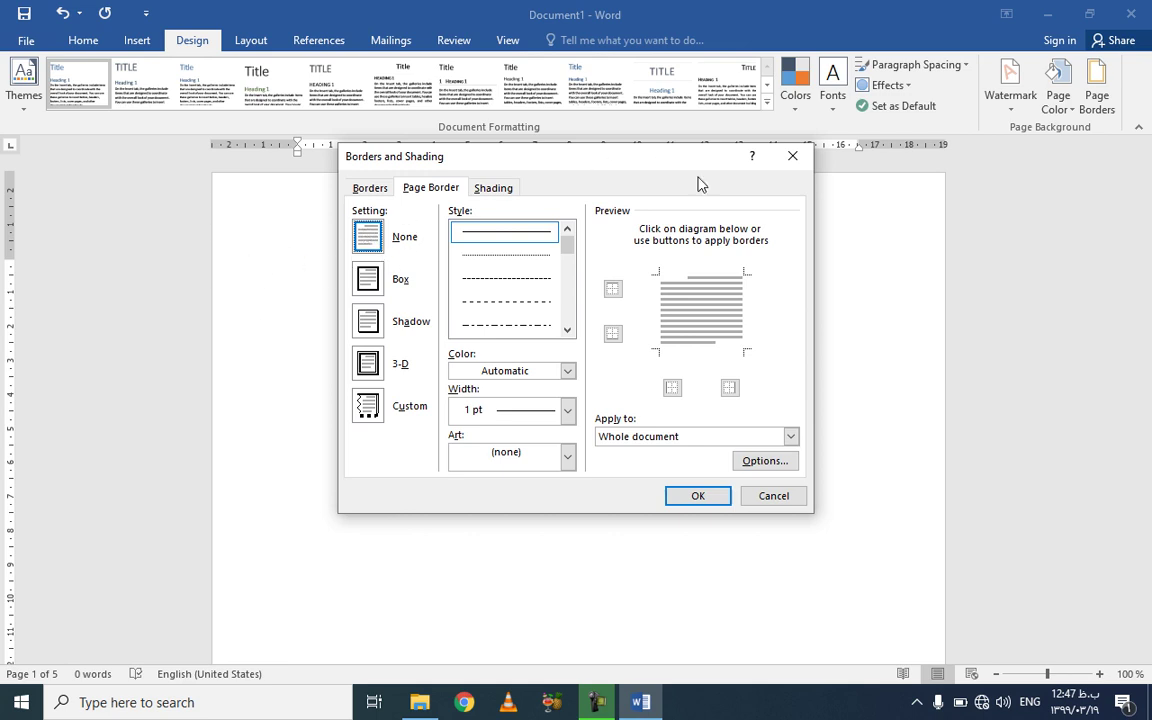
pyautogui.click(370, 280)
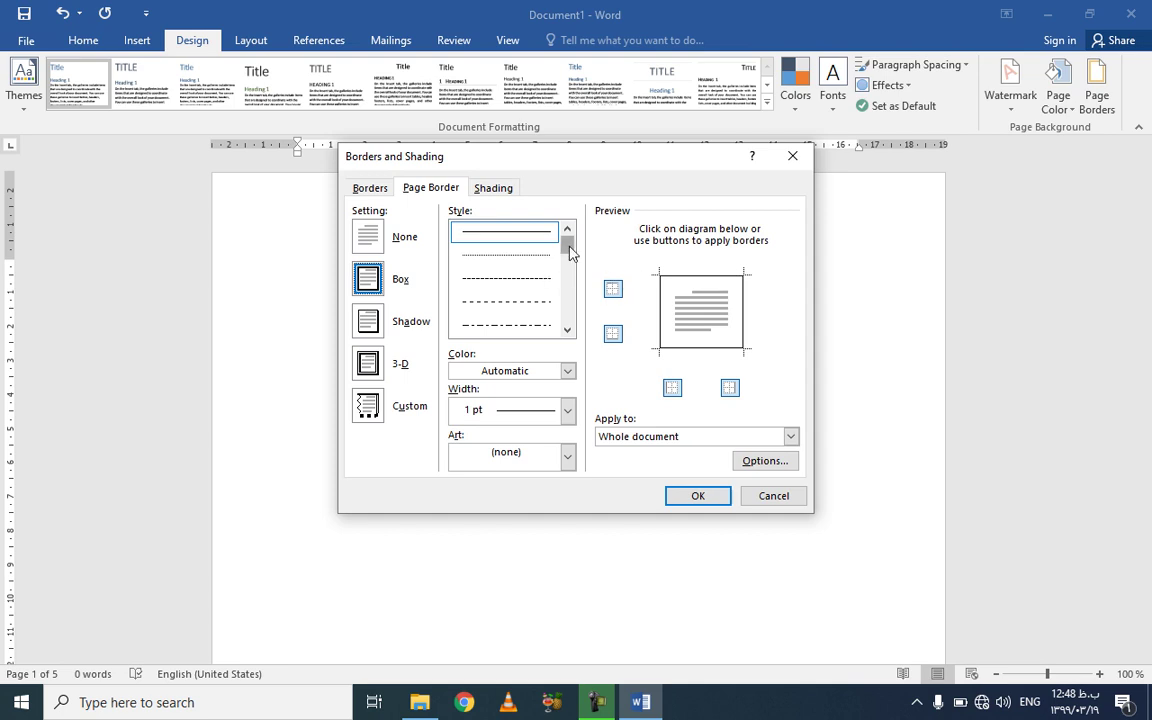
pyautogui.moveTo(572, 251); pyautogui.dragTo(571, 275)
pyautogui.click(534, 301)
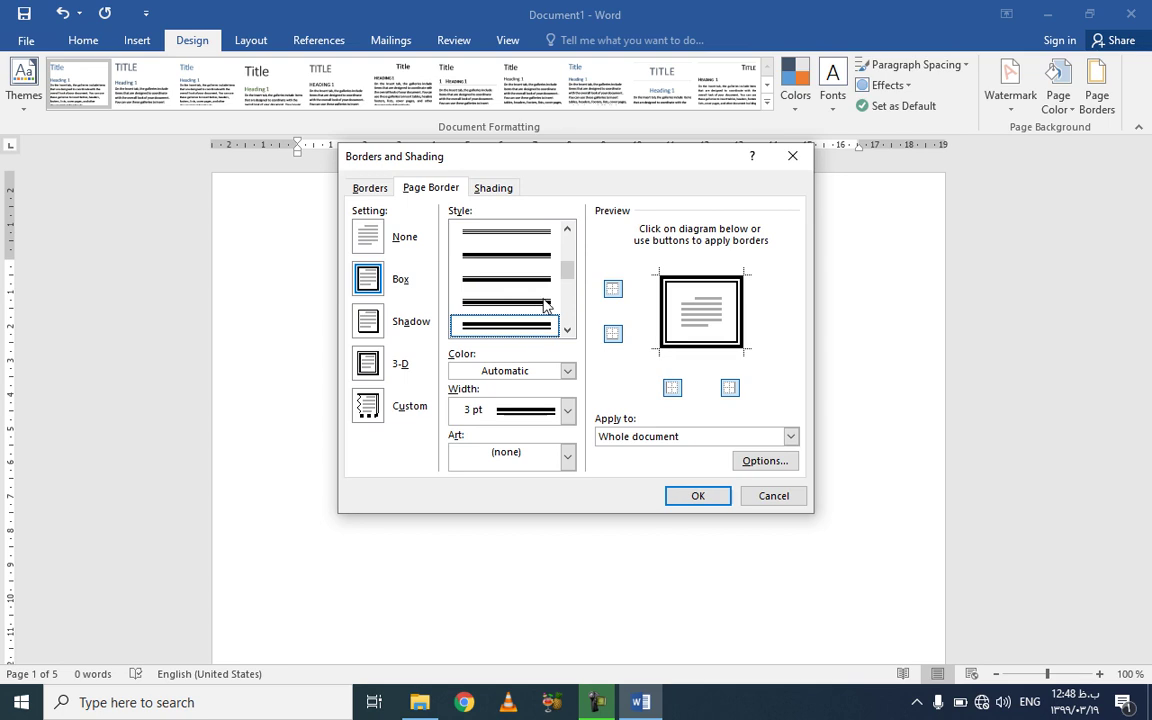
pyautogui.scroll(-1, 515, 302)
pyautogui.scroll(-2, 512, 300)
pyautogui.scroll(-1, 515, 305)
pyautogui.click(515, 323)
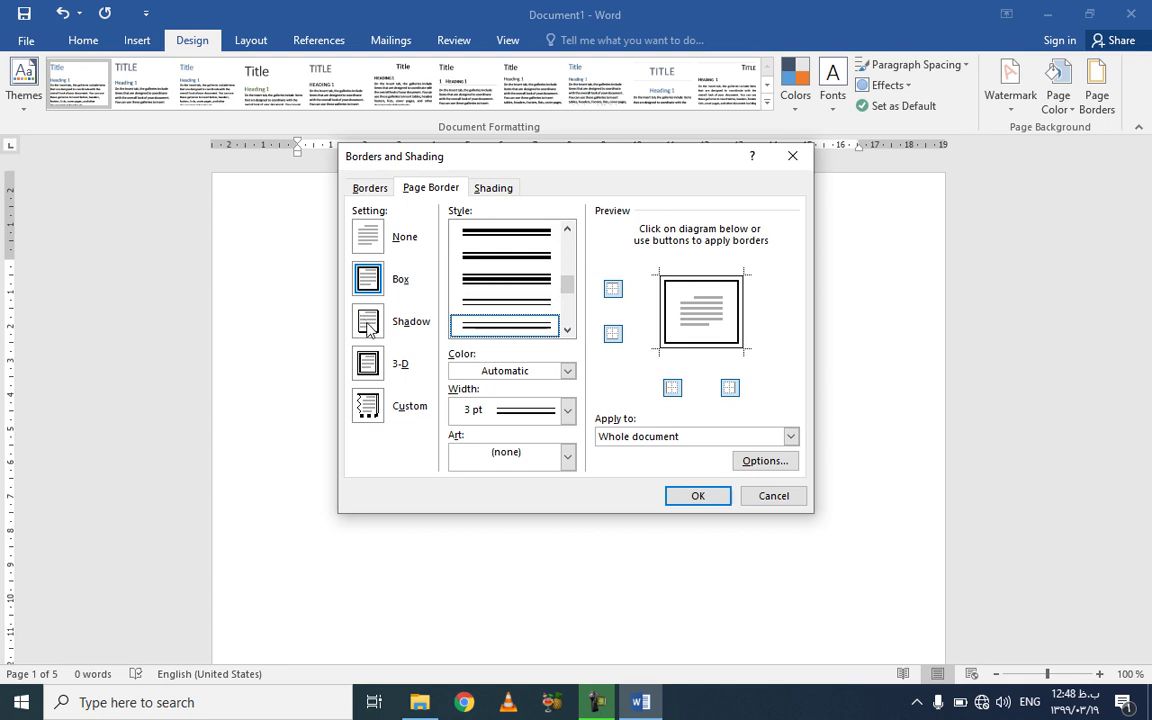
# - Try the Shadow and 3-D border settings, then switch to Custom
pyautogui.click(370, 330)
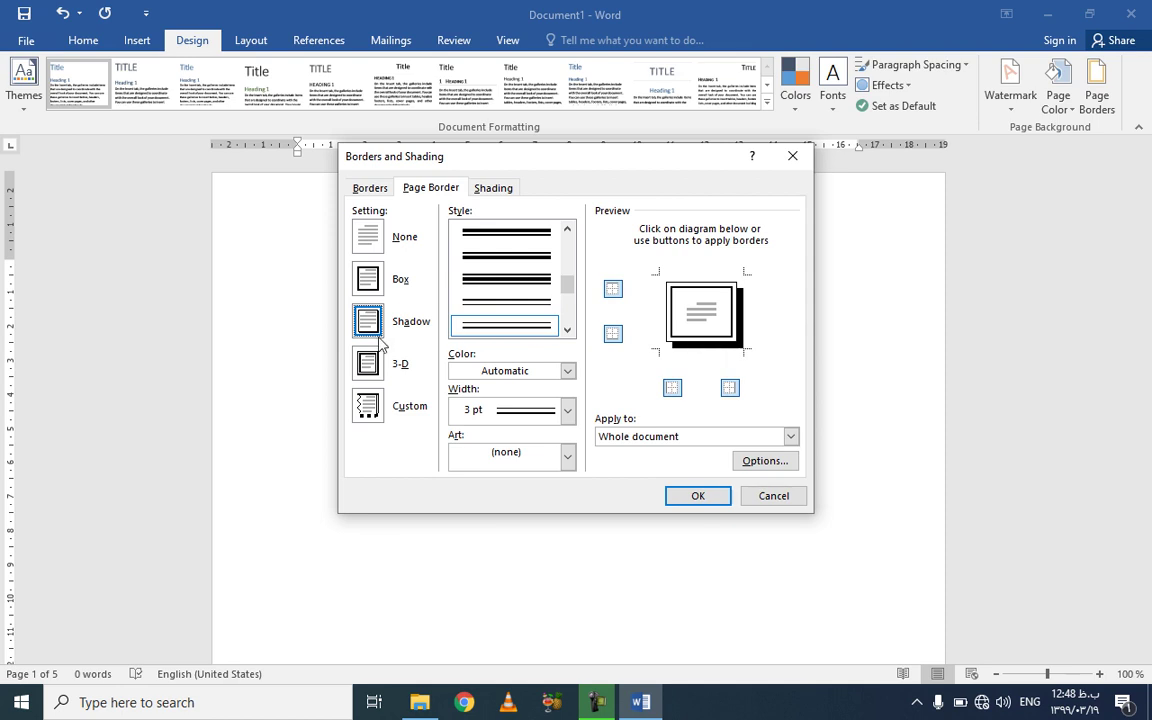
pyautogui.click(368, 366)
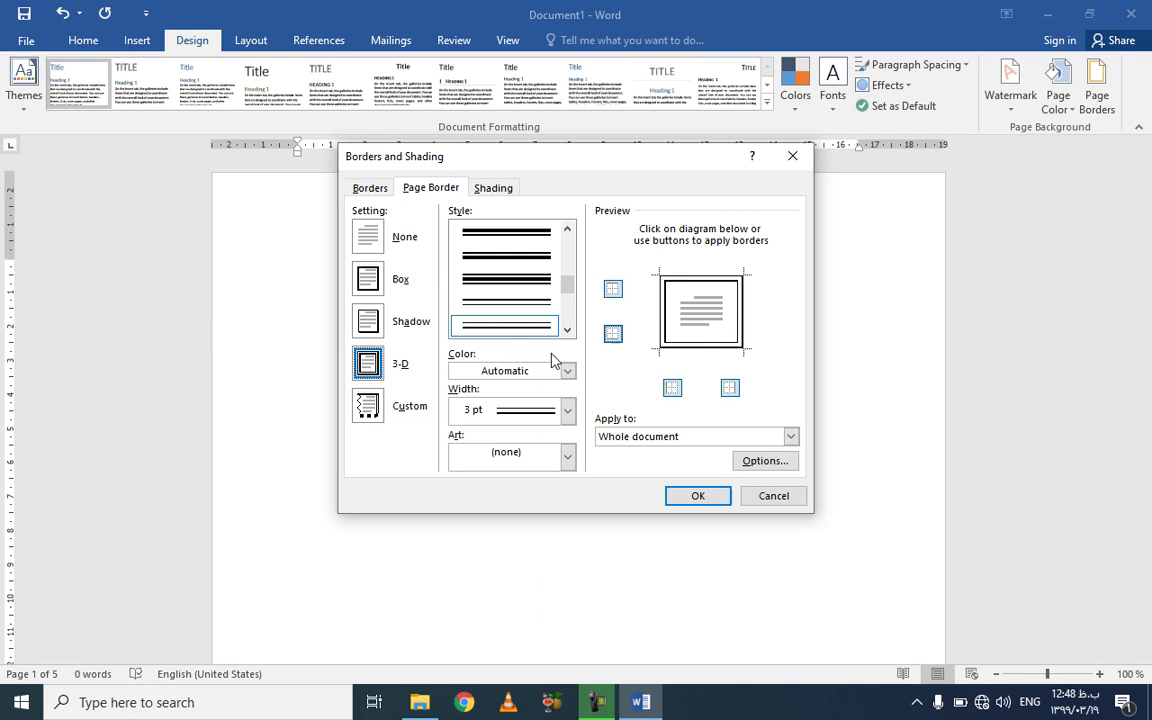
pyautogui.click(367, 408)
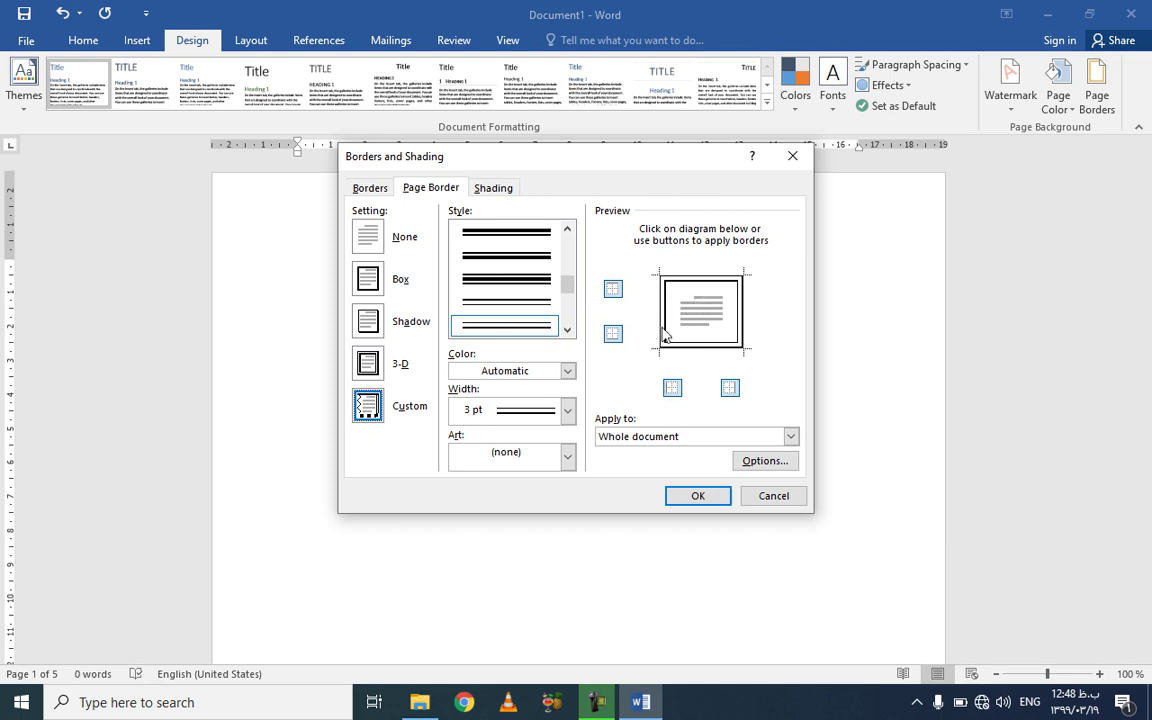
# - Redo the left edge as a thin single line and make the top edge double wavy
pyautogui.click(663, 315)
pyautogui.moveTo(569, 290); pyautogui.dragTo(567, 312)
pyautogui.click(532, 320)
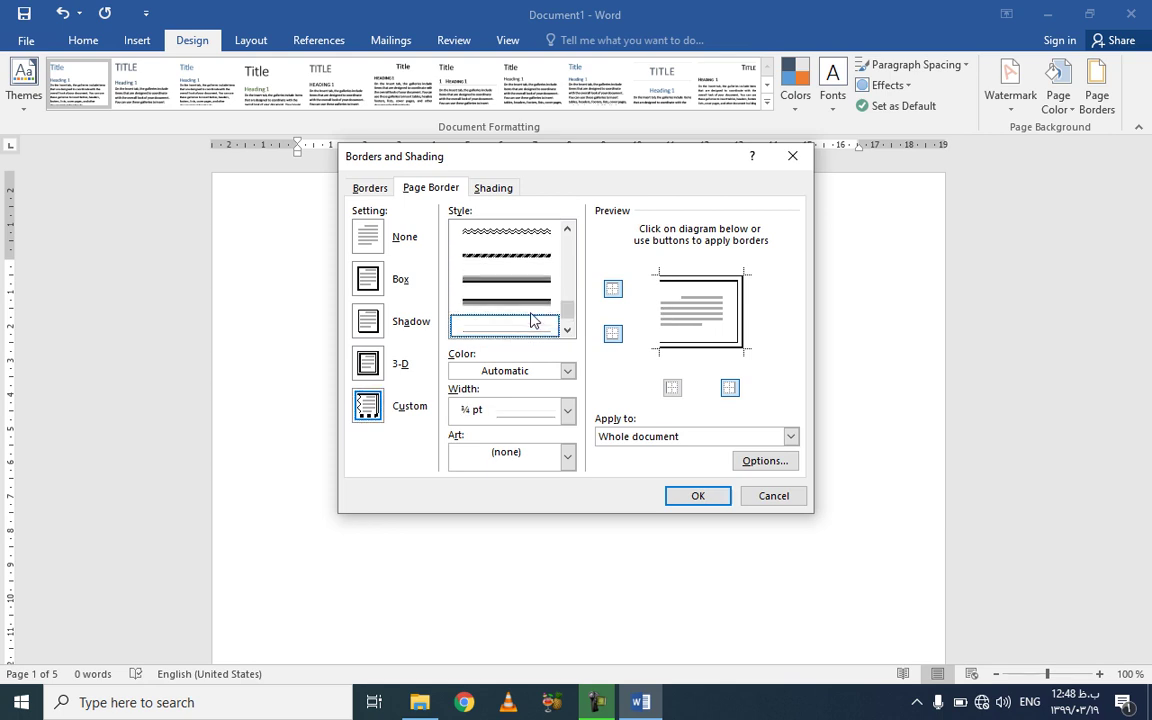
pyautogui.click(660, 315)
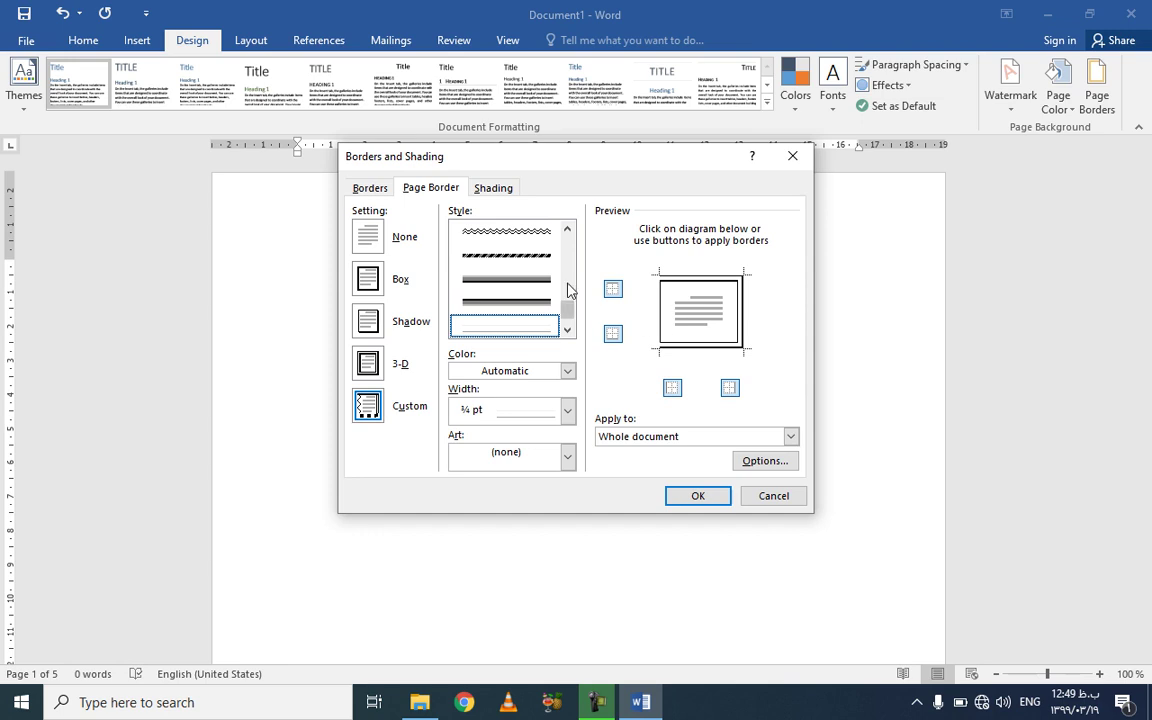
pyautogui.moveTo(567, 312); pyautogui.dragTo(569, 297)
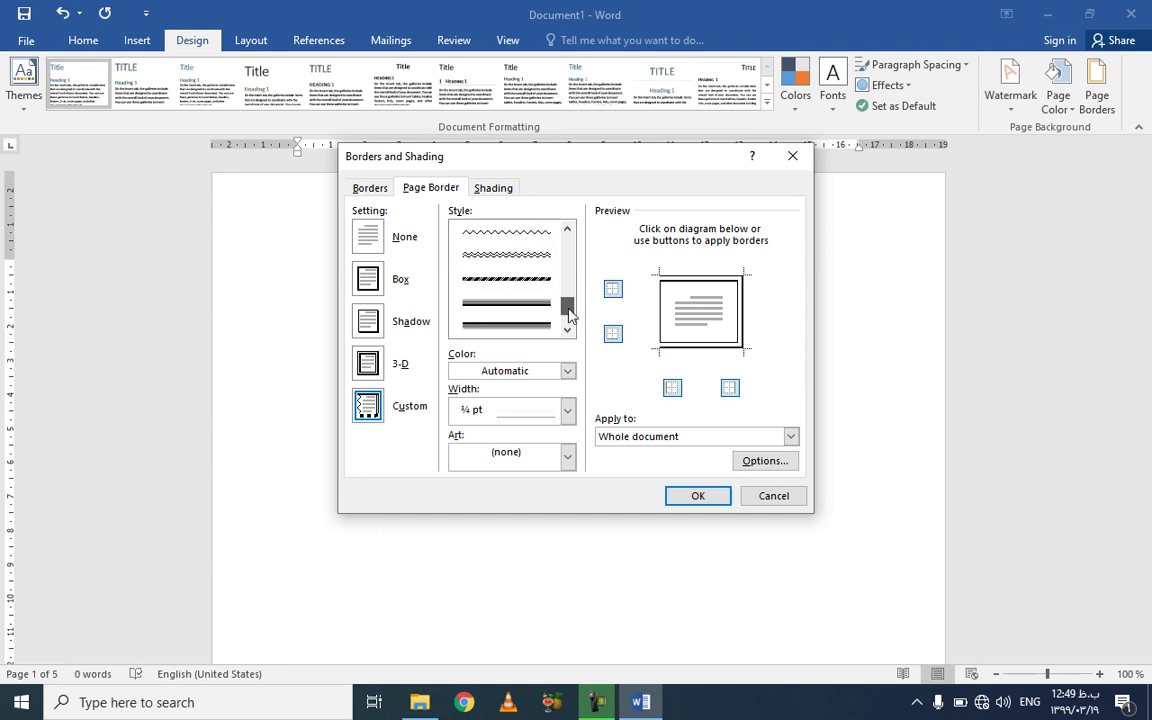
pyautogui.press('Down')
pyautogui.press('Down')
pyautogui.press('Down')
pyautogui.press('Down')
pyautogui.click(613, 288)
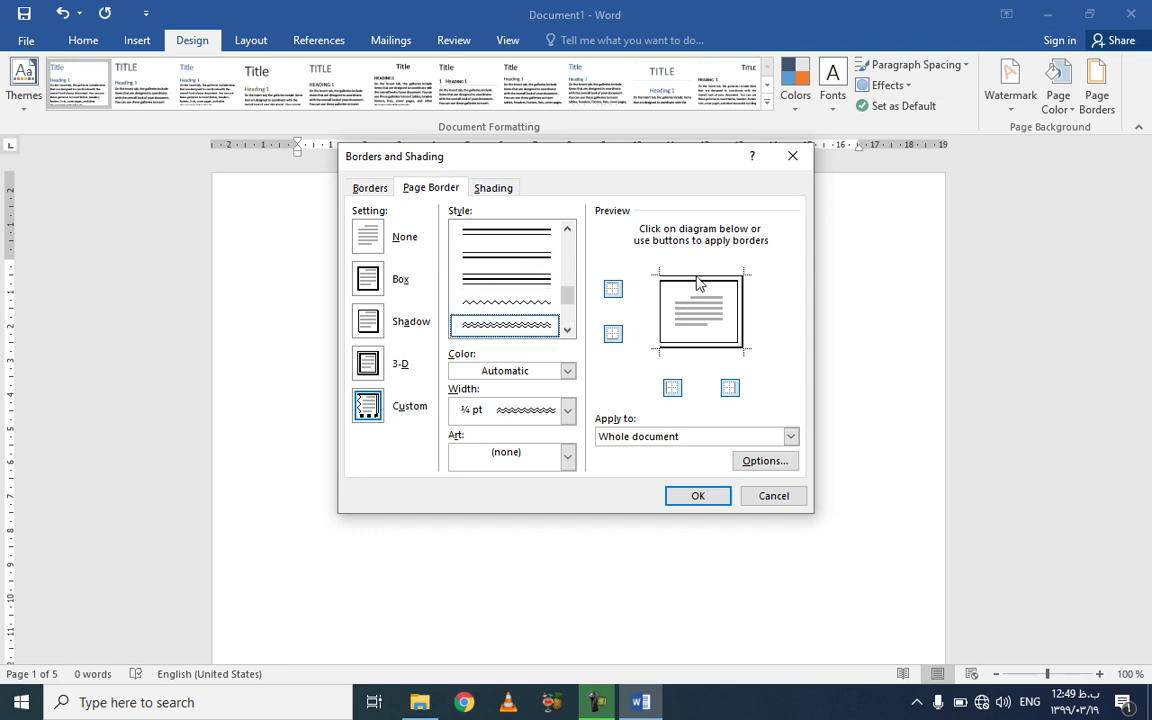
# - Make the right edge double and the bottom dashed, then set a dashed box
pyautogui.moveTo(573, 308); pyautogui.dragTo(568, 262)
pyautogui.click(505, 325)
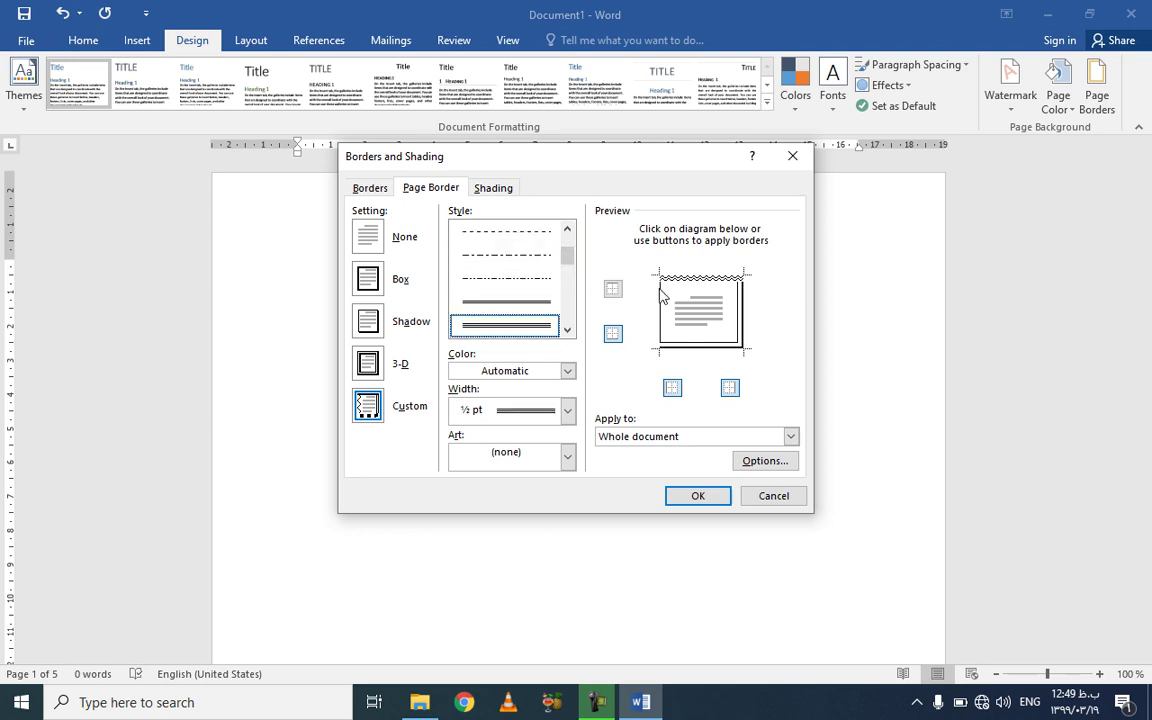
pyautogui.click(744, 323)
pyautogui.moveTo(572, 264); pyautogui.dragTo(572, 255)
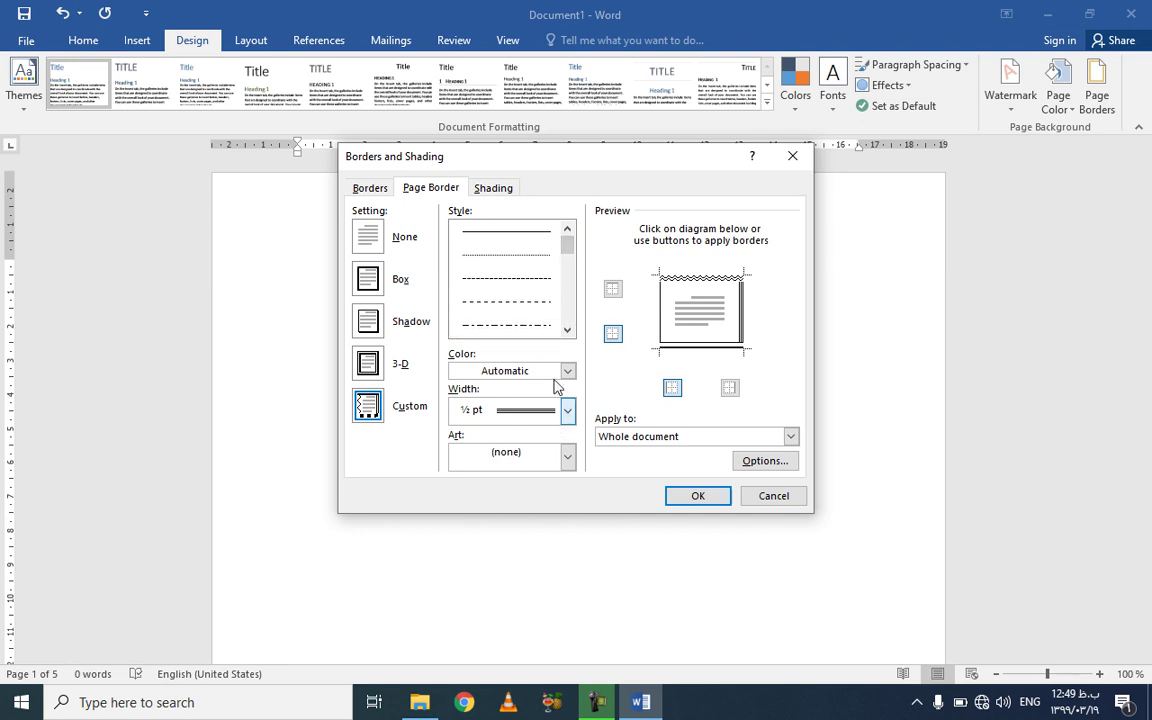
pyautogui.click(515, 303)
pyautogui.click(697, 347)
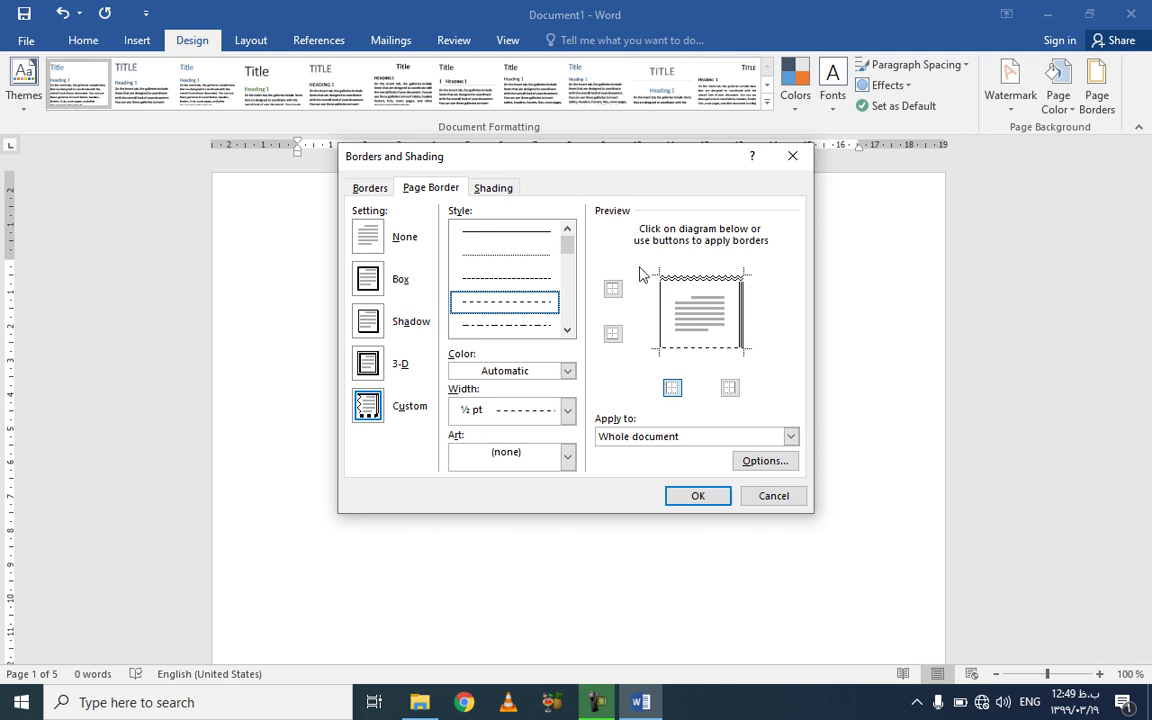
pyautogui.click(369, 279)
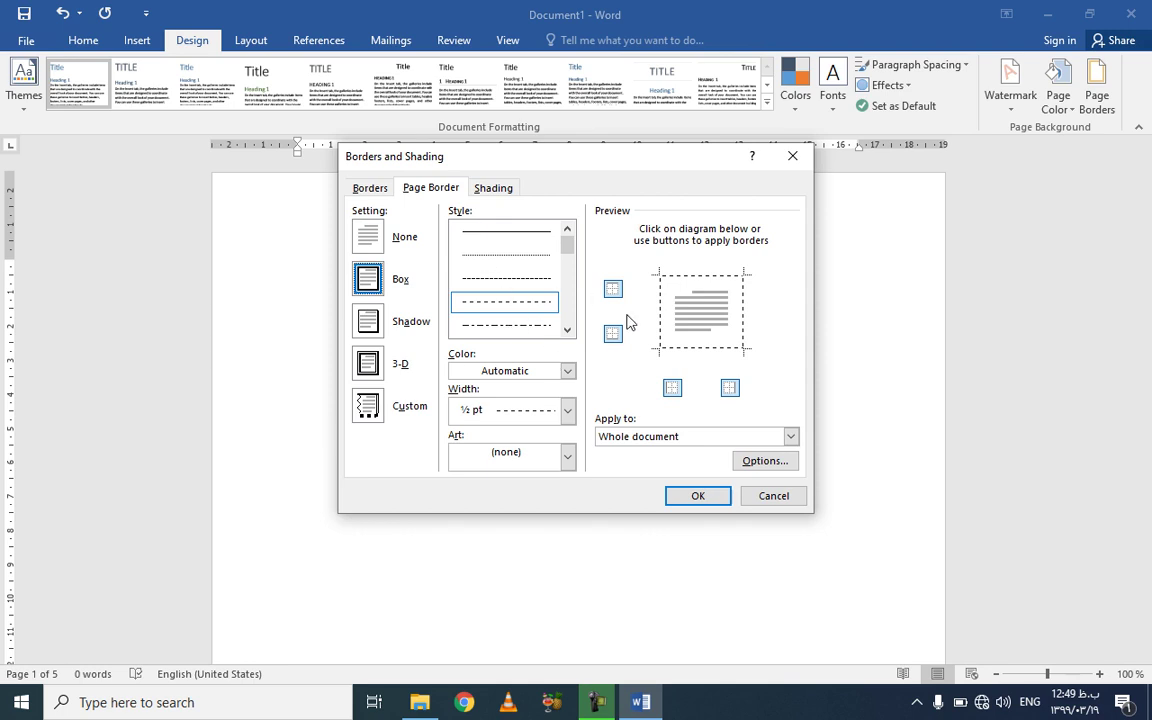
# - Apply the dashed page border in yellow at 3 pt width
pyautogui.click(567, 371)
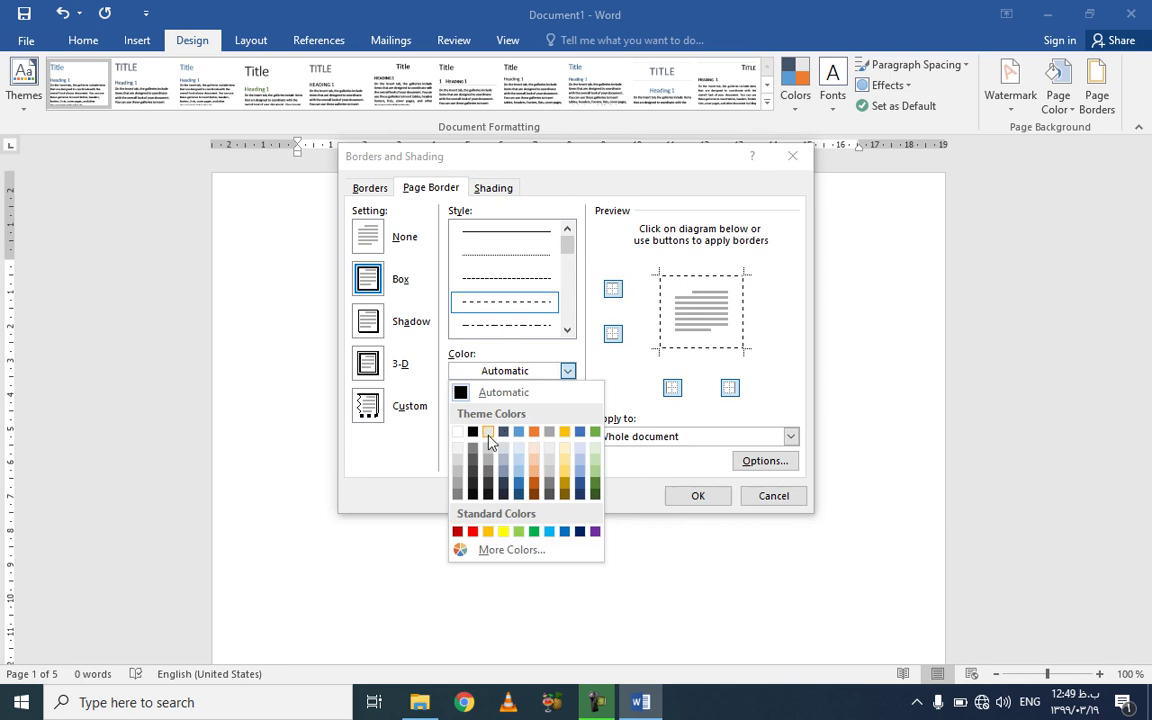
pyautogui.click(503, 531)
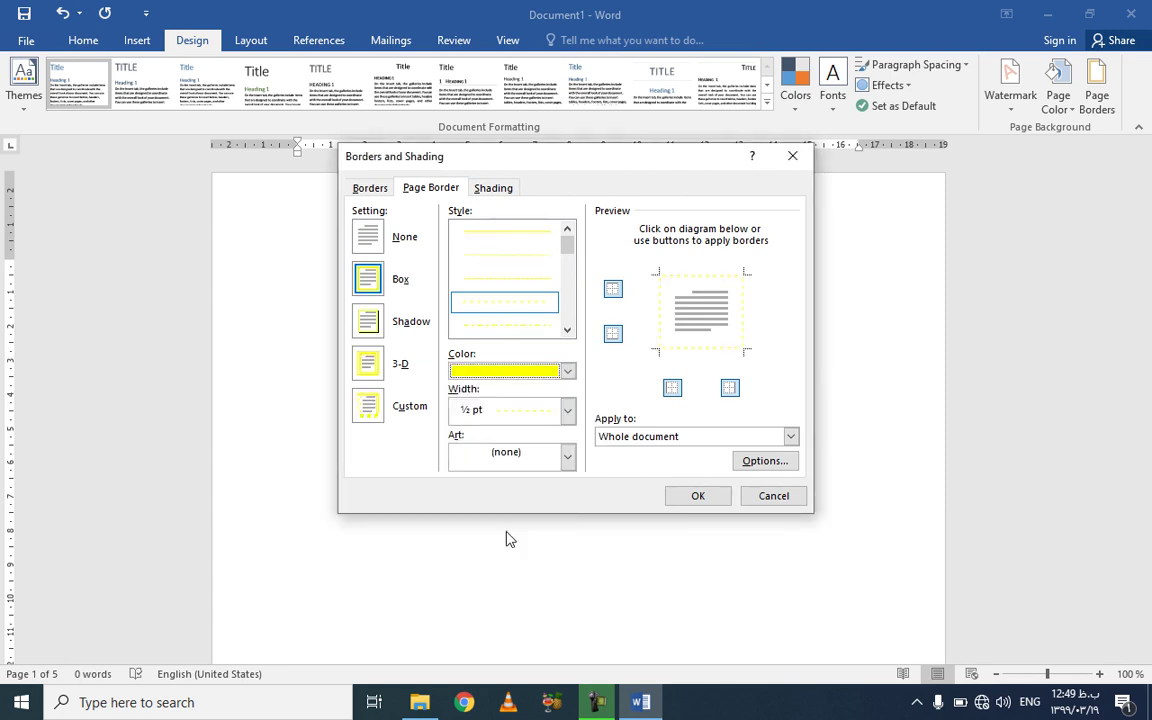
pyautogui.click(566, 412)
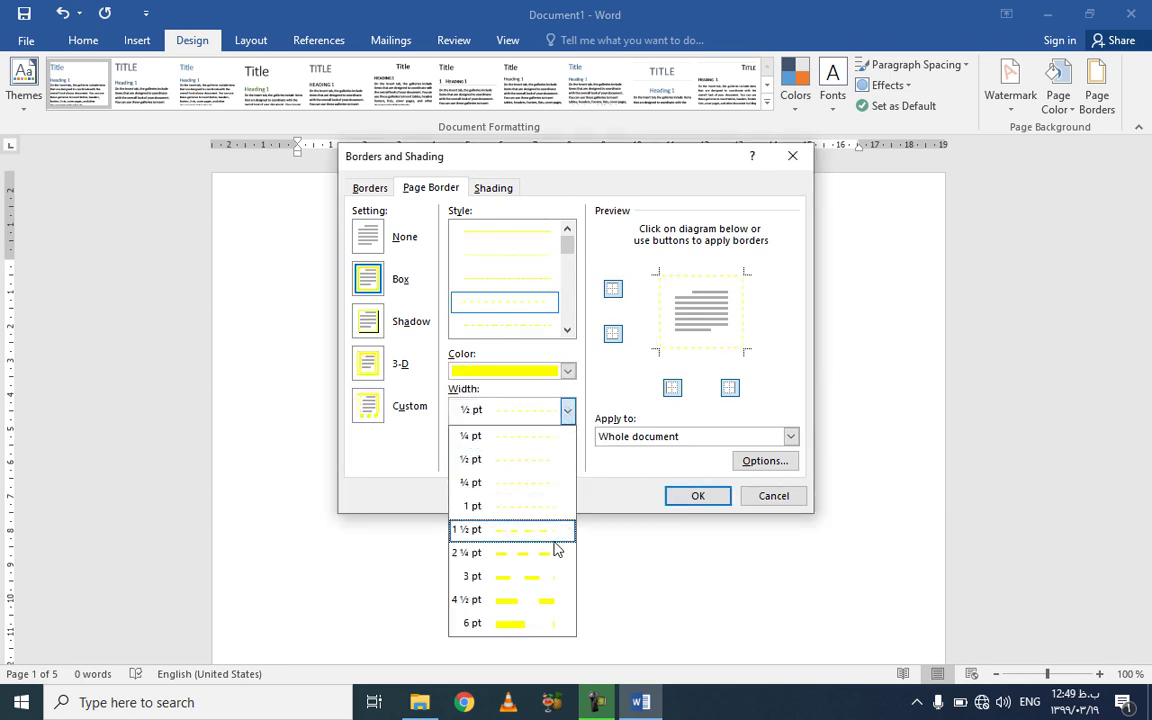
pyautogui.click(517, 576)
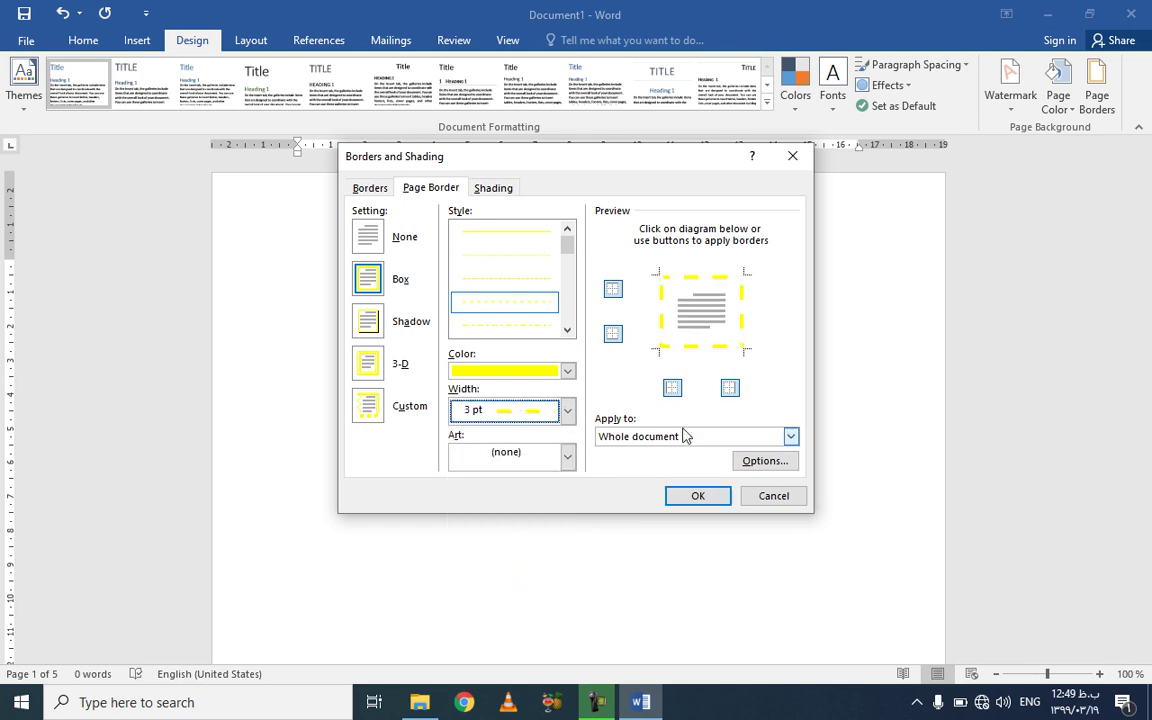
pyautogui.click(697, 496)
pyautogui.moveTo(1144, 178)
pyautogui.mouseDown()
pyautogui.moveTo(1146, 385)
pyautogui.moveTo(1145, 170)
pyautogui.mouseUp()
# - Replace it with the black patterned art border and apply it to the document
pyautogui.click(1097, 100)
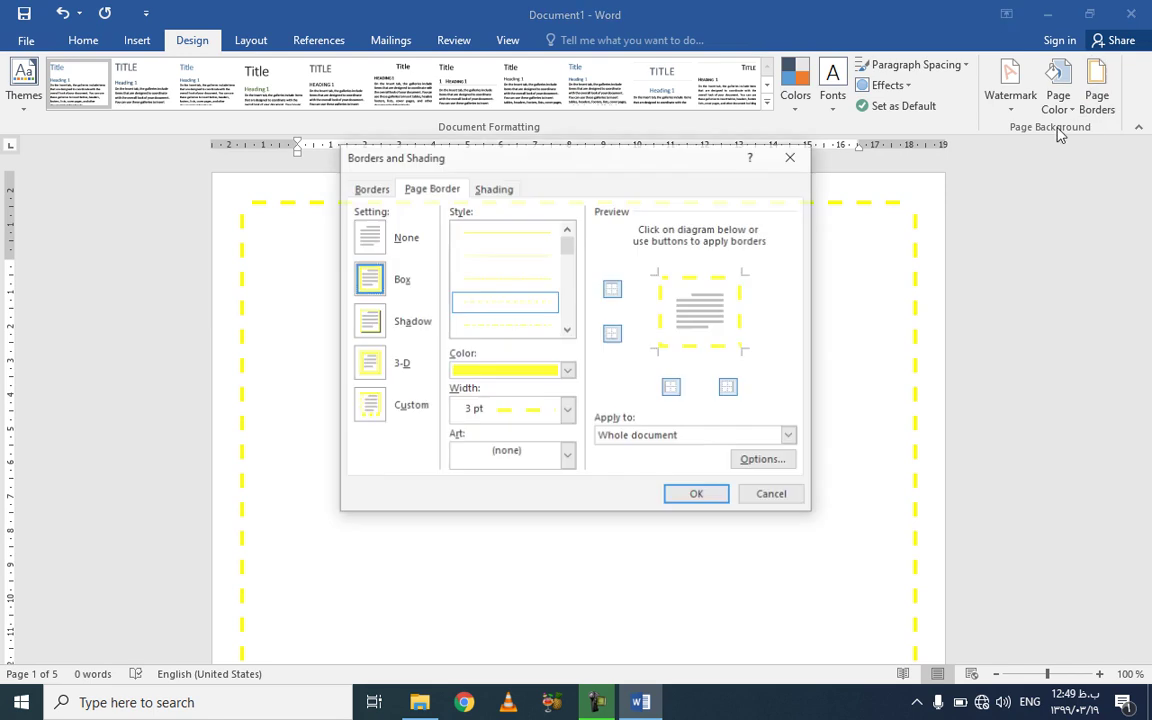
pyautogui.click(548, 463)
pyautogui.moveTo(563, 505)
pyautogui.mouseDown()
pyautogui.moveTo(568, 532)
pyautogui.moveTo(568, 507)
pyautogui.mouseUp()
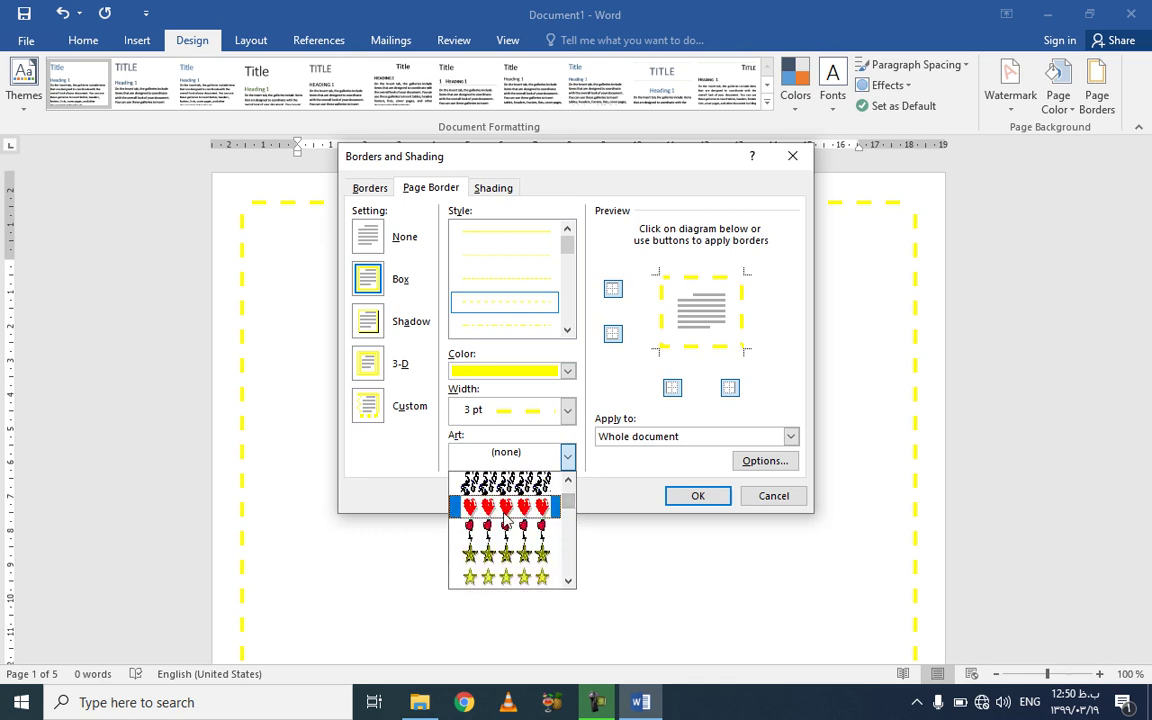
pyautogui.click(555, 484)
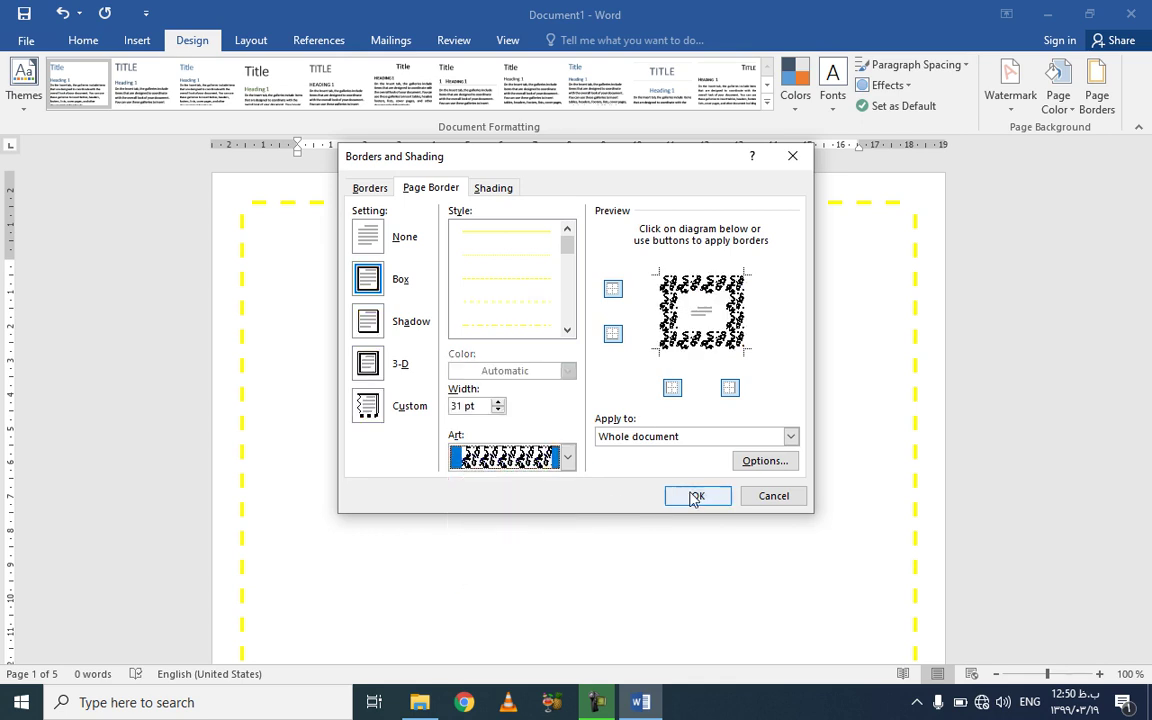
pyautogui.click(697, 496)
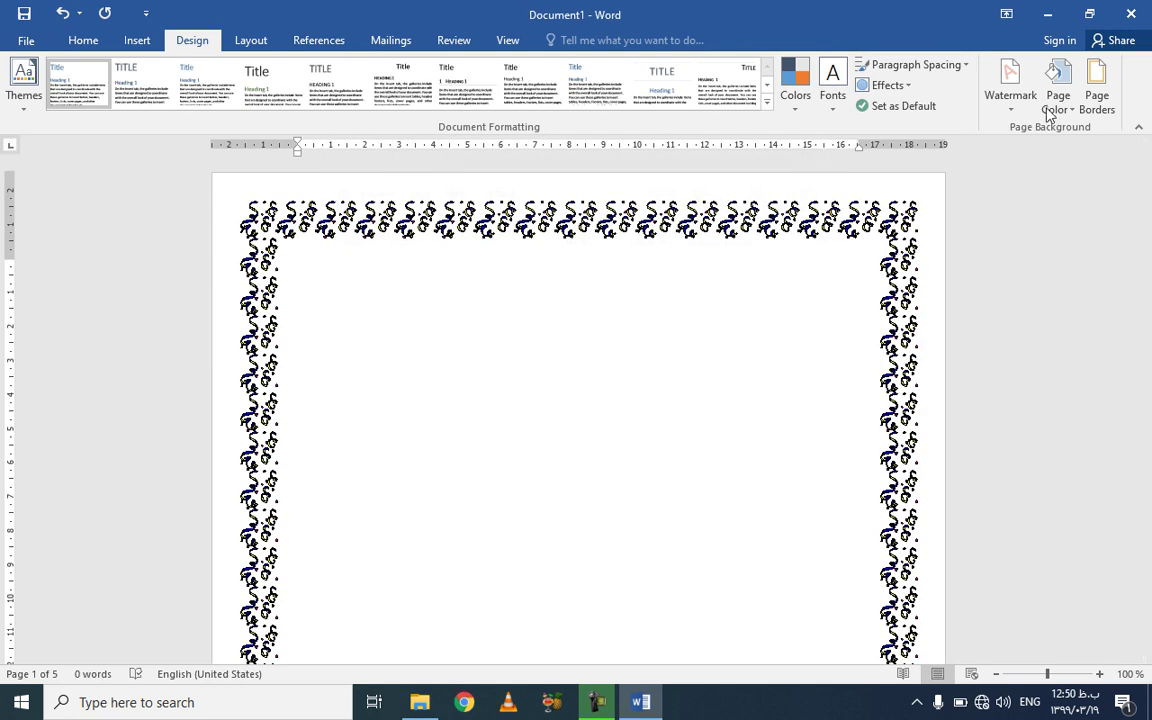
pyautogui.click(1097, 88)
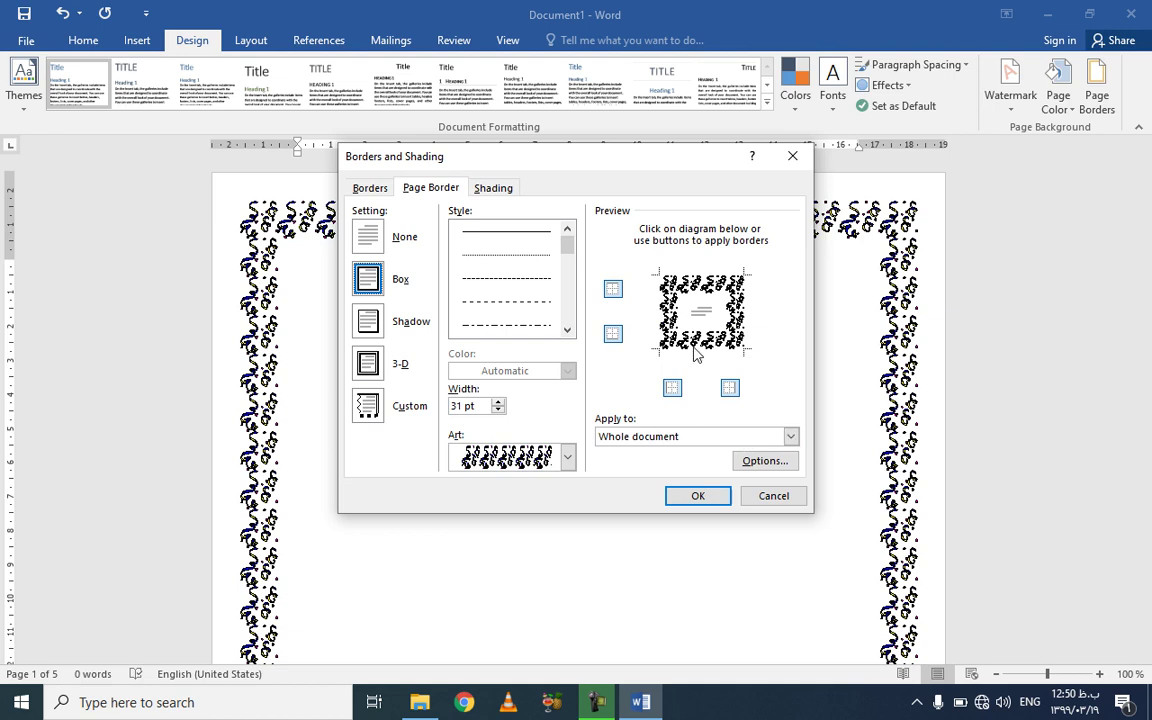
pyautogui.click(791, 437)
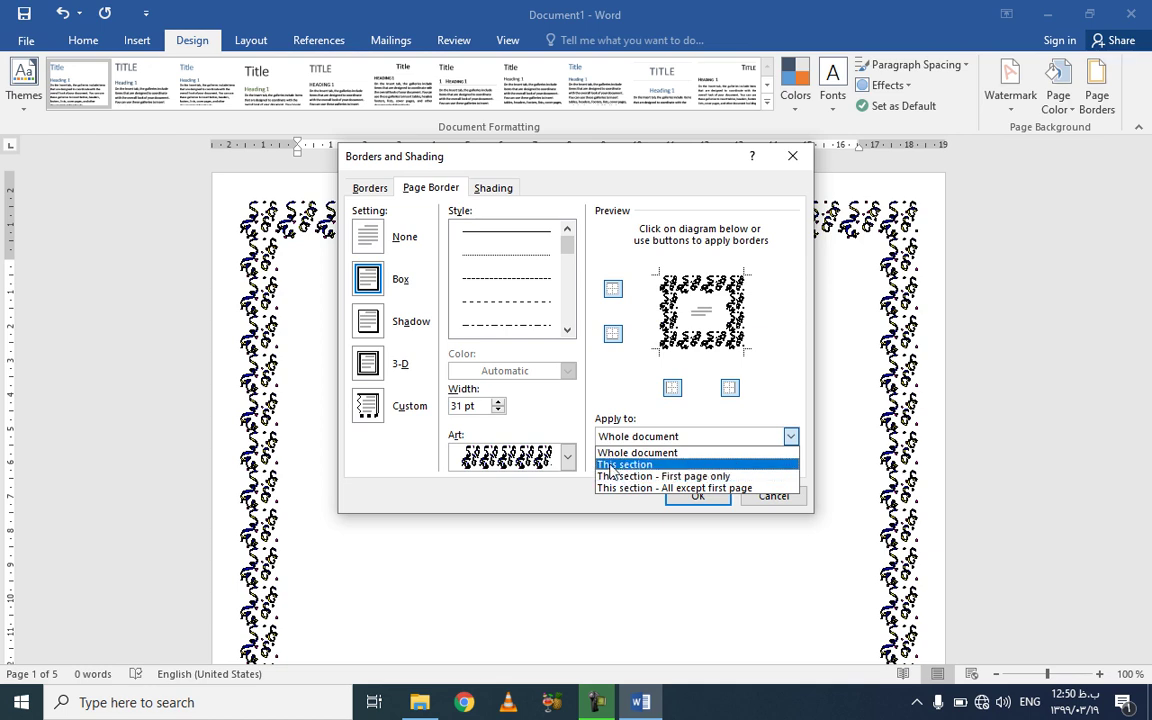
pyautogui.click(771, 397)
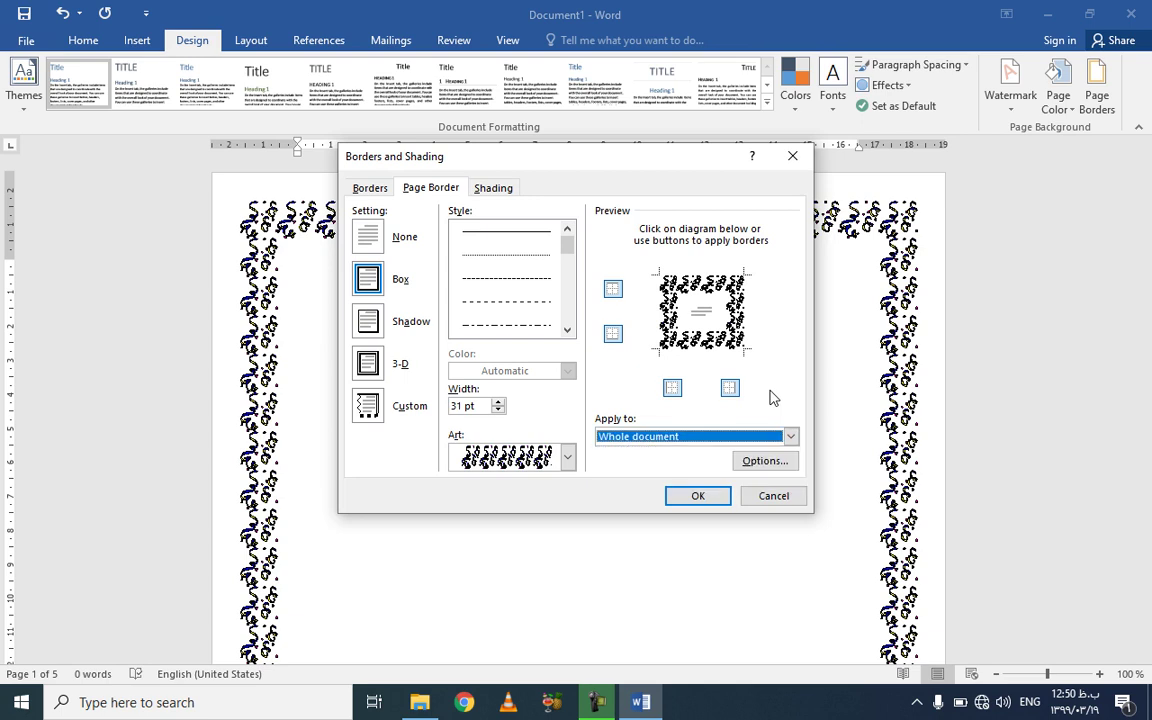
pyautogui.click(774, 498)
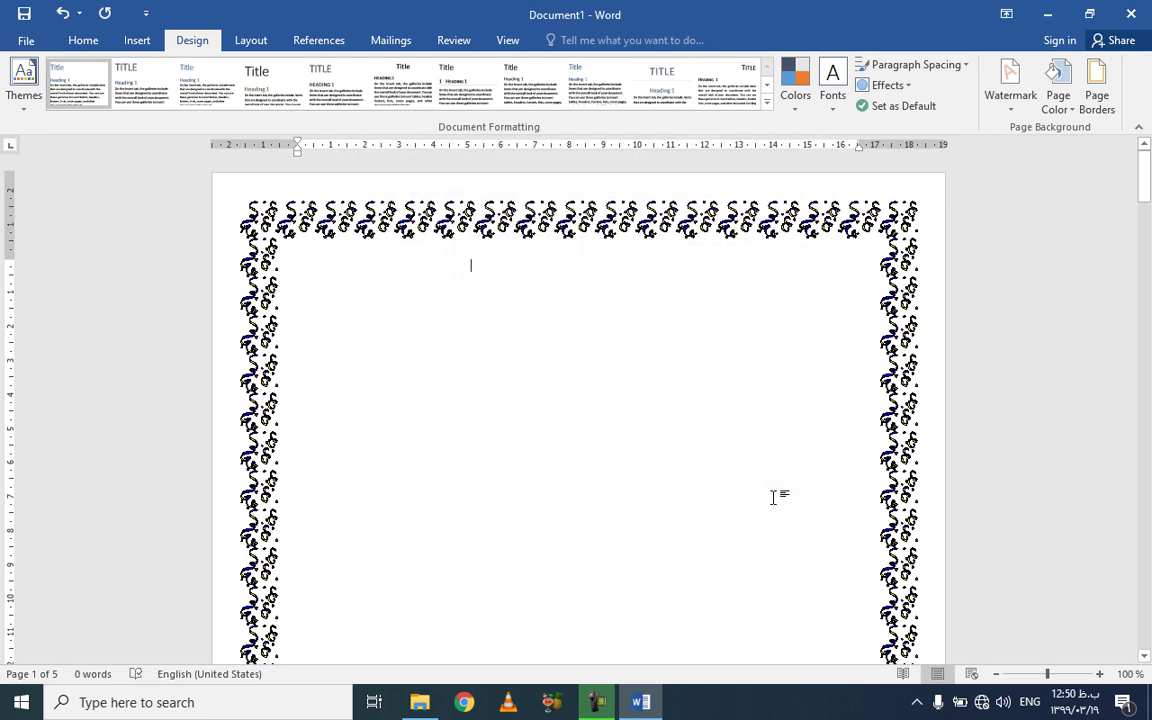
# - Create a new blank document with page breaks for six pages, and put the cursor on page 2
pyautogui.hotkey('ctrl', 'n')
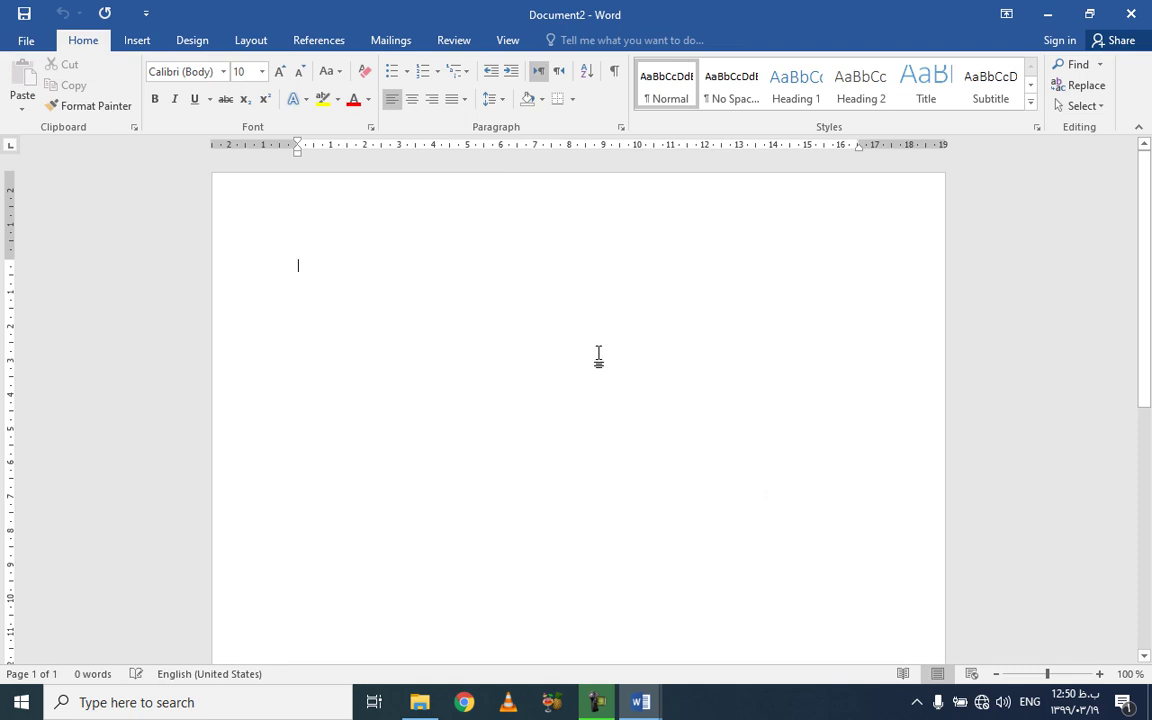
pyautogui.hotkey('ctrl', 'Return')
pyautogui.hotkey('ctrl', 'Return')
pyautogui.hotkey('ctrl', 'Return')
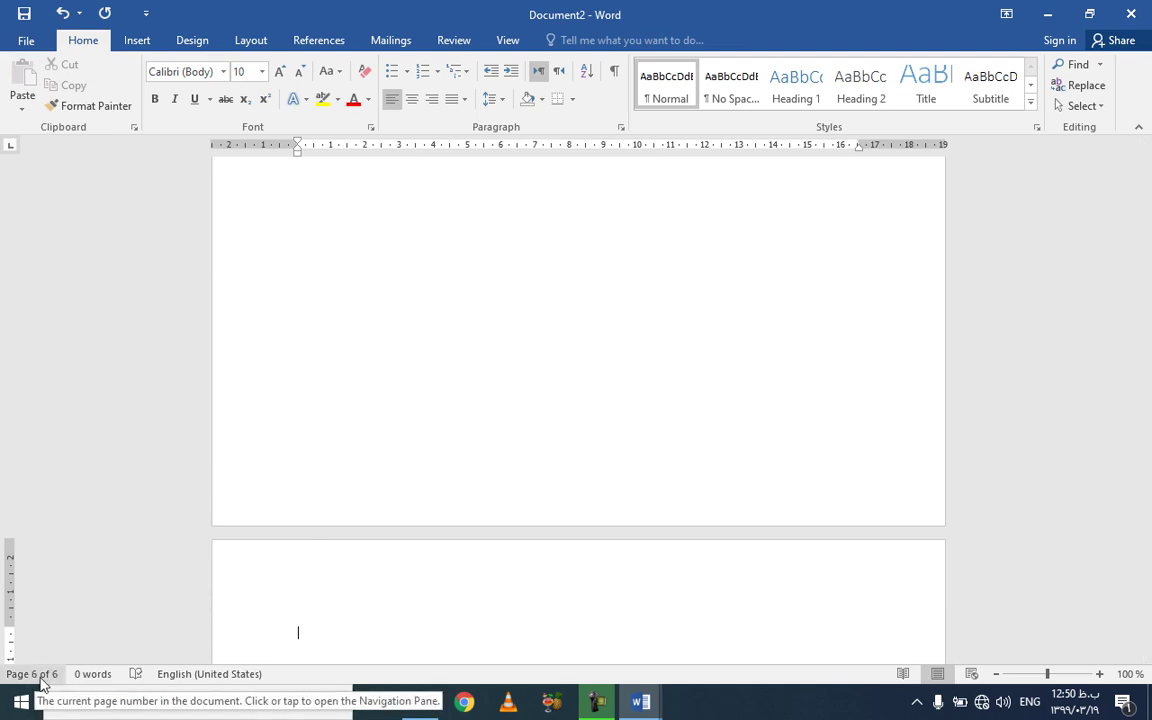
pyautogui.moveTo(1144, 555); pyautogui.dragTo(1146, 174)
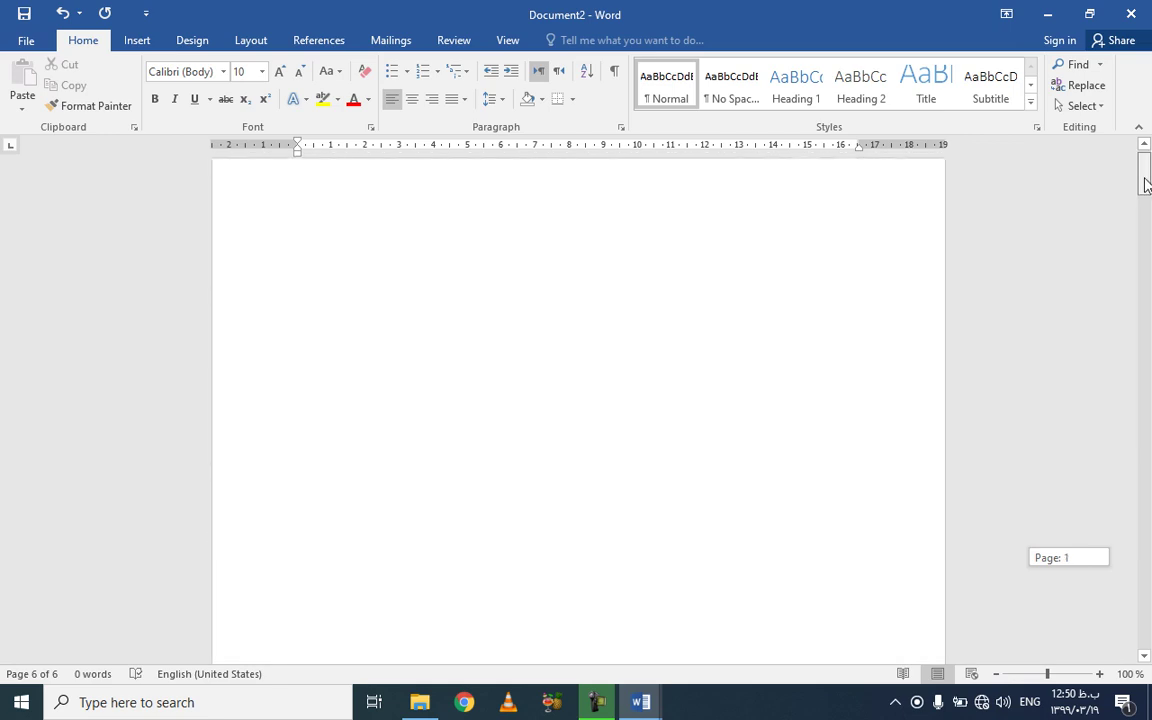
pyautogui.moveTo(1146, 174); pyautogui.dragTo(1146, 333)
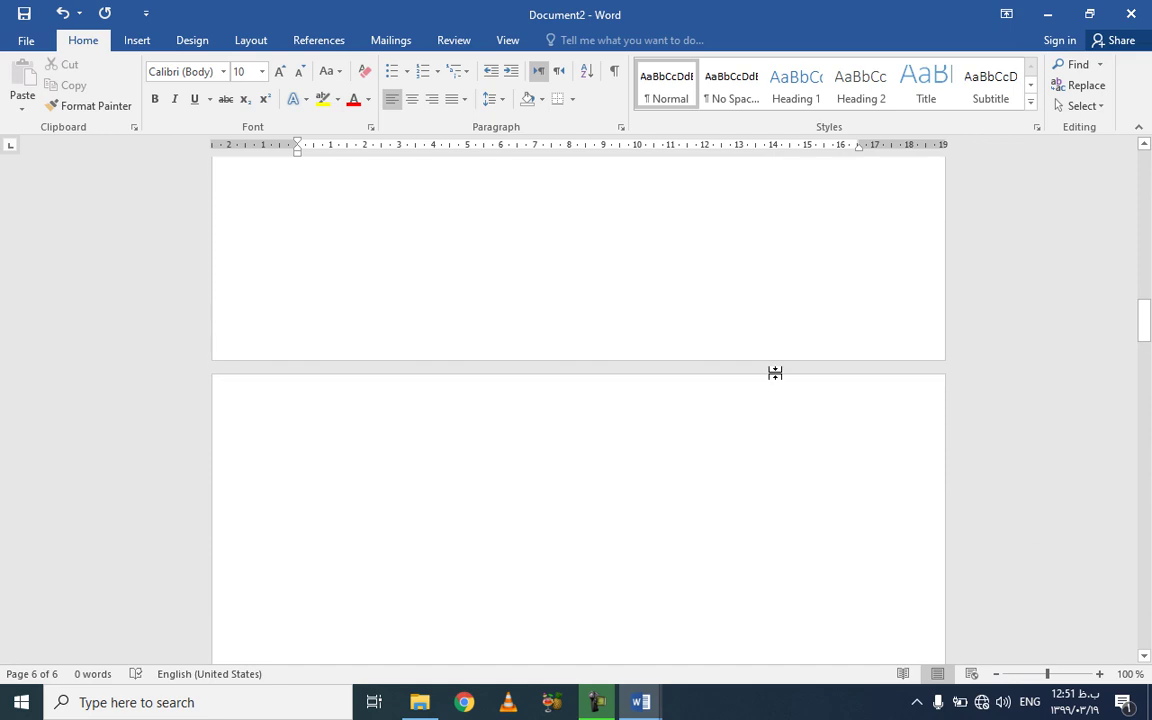
pyautogui.click(407, 516)
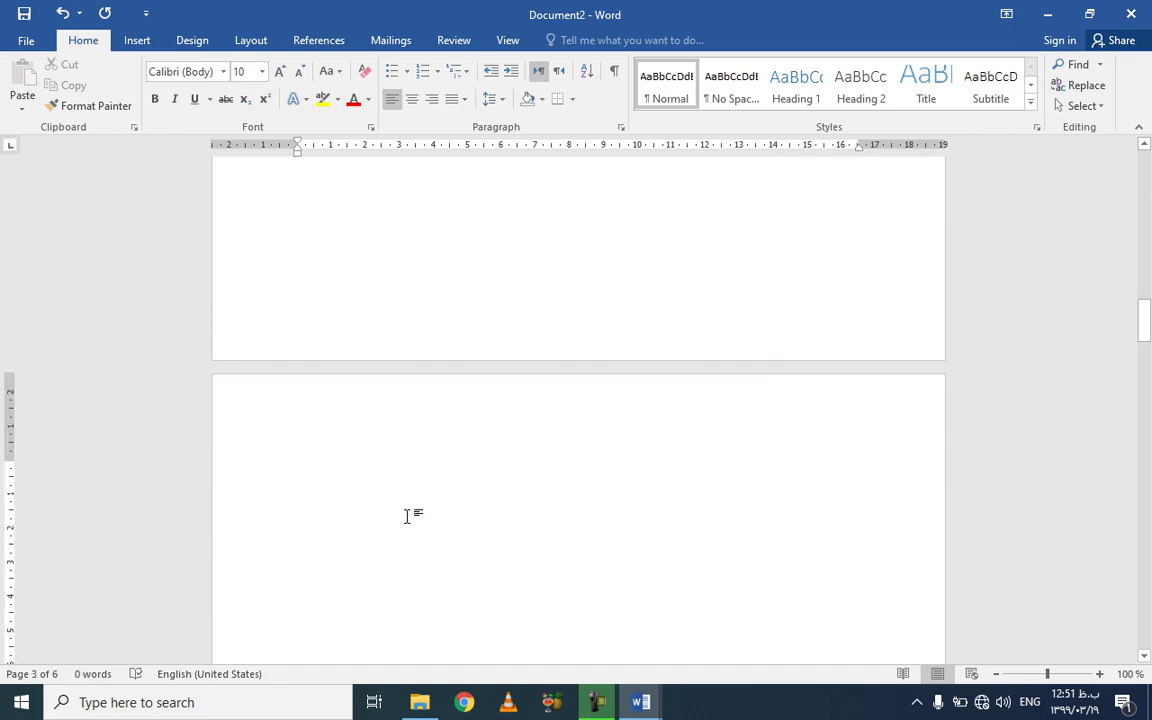
# - Insert a Next Page section break and check the section numbering in the header
pyautogui.click(254, 42)
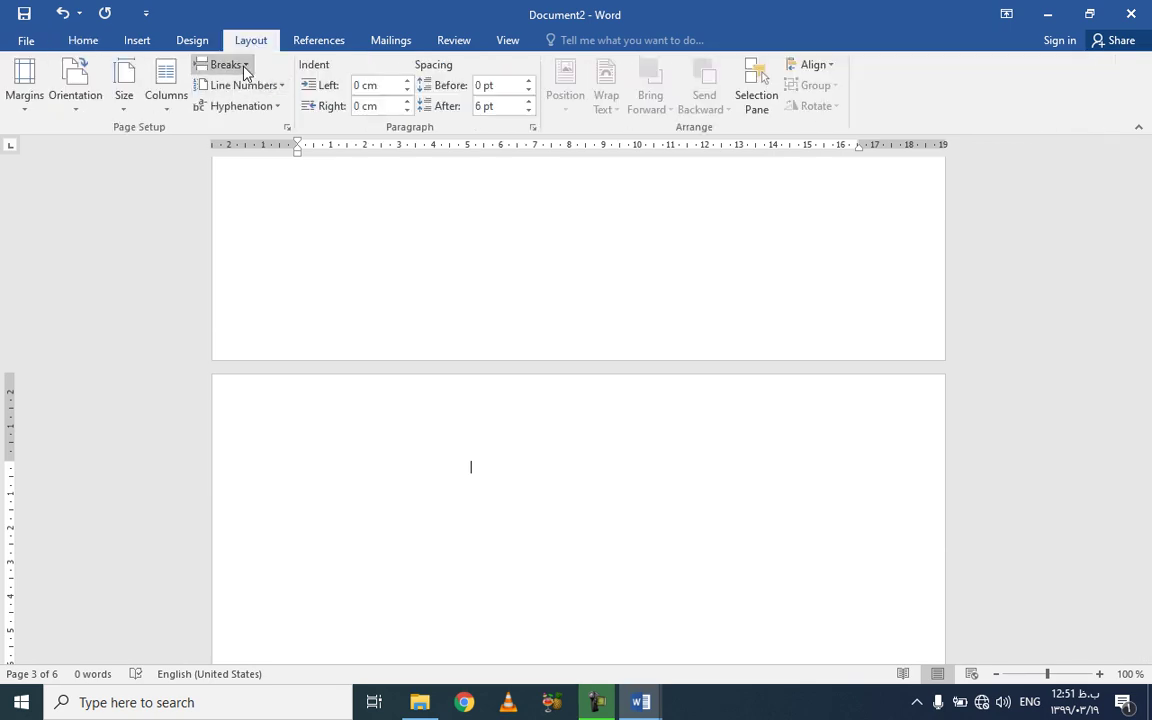
pyautogui.click(219, 63)
pyautogui.click(252, 306)
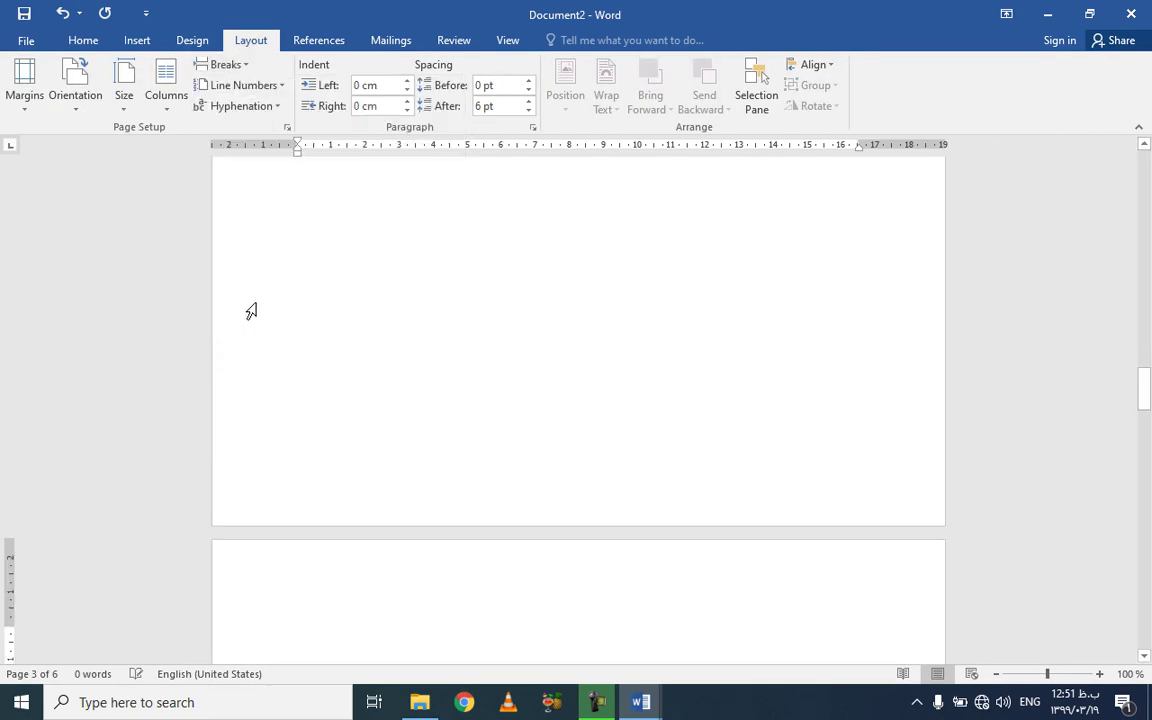
pyautogui.doubleClick(333, 578)
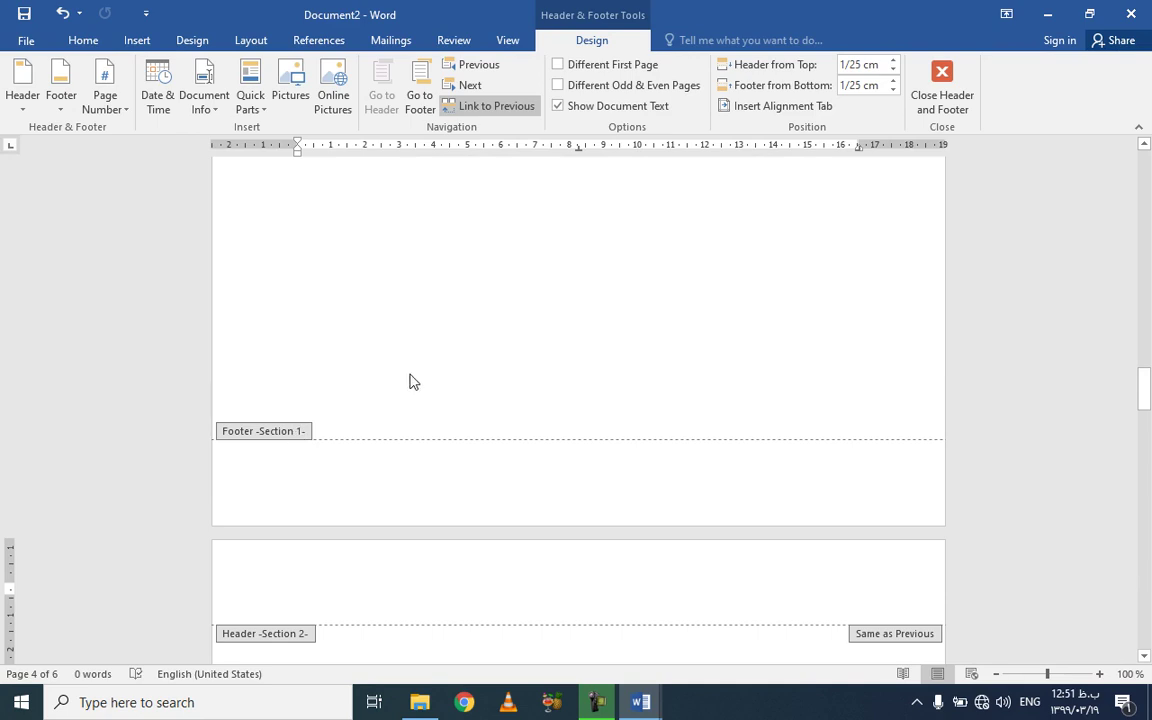
pyautogui.doubleClick(802, 401)
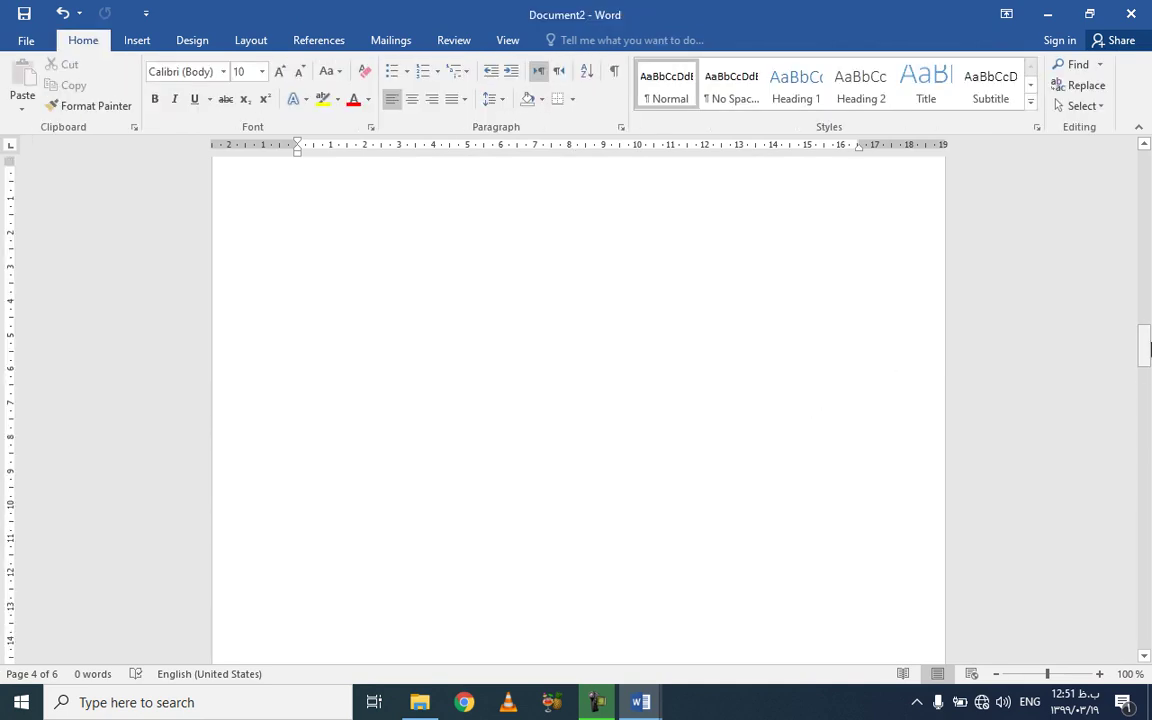
pyautogui.moveTo(1145, 349); pyautogui.dragTo(1145, 165)
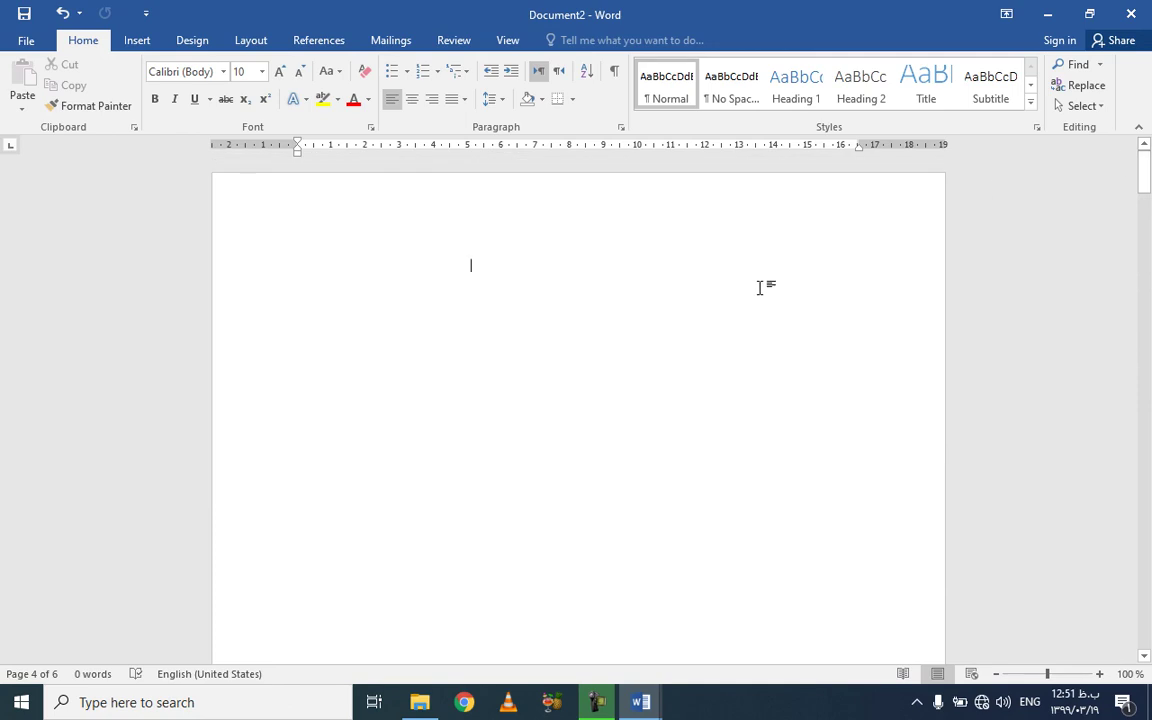
# - In Page Borders, choose Custom then Shadow, and pick the 20 pt green vine art
pyautogui.click(192, 40)
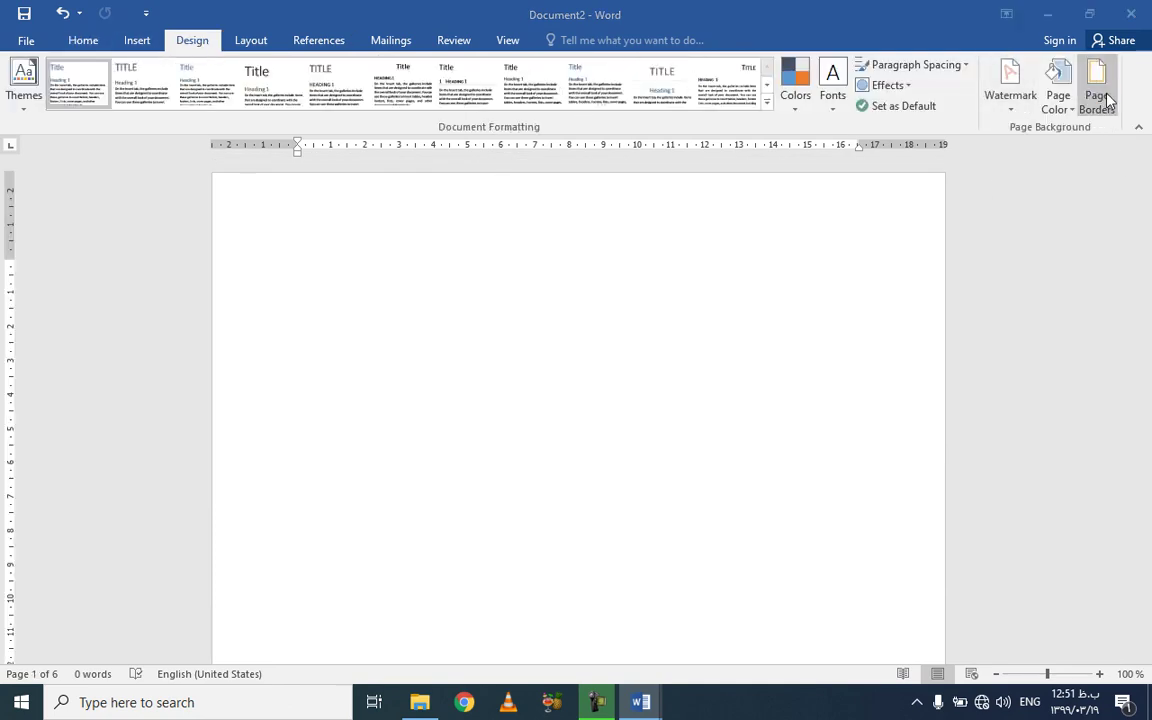
pyautogui.click(1104, 94)
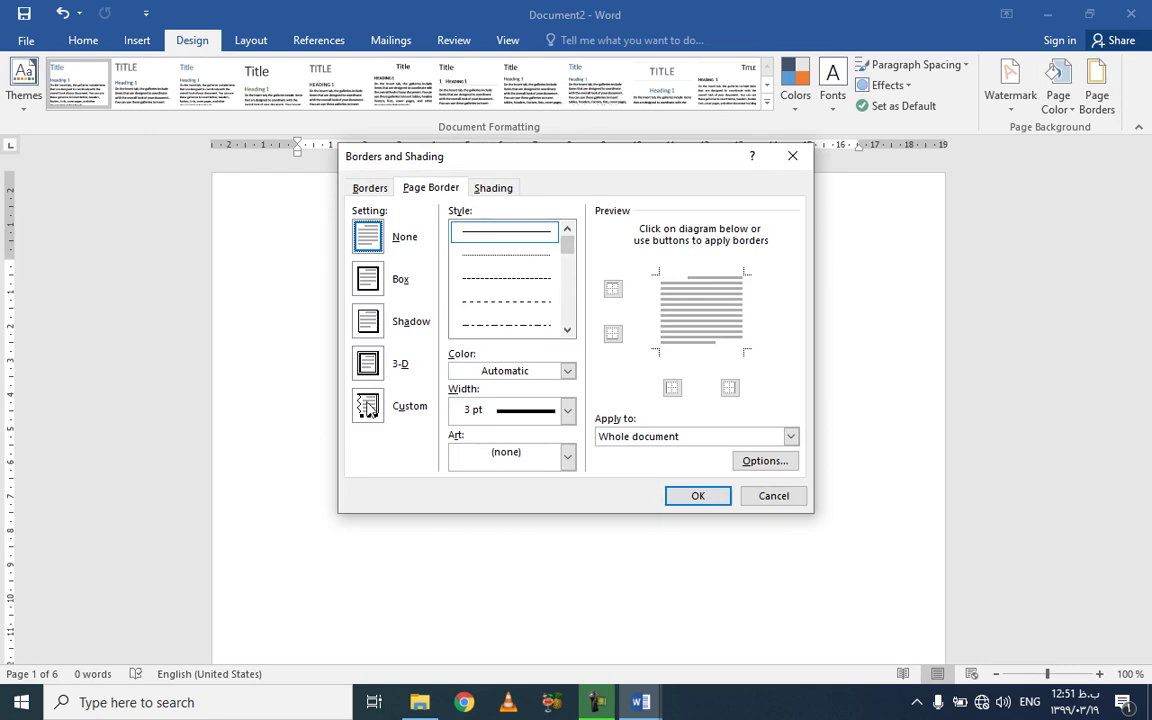
pyautogui.click(368, 406)
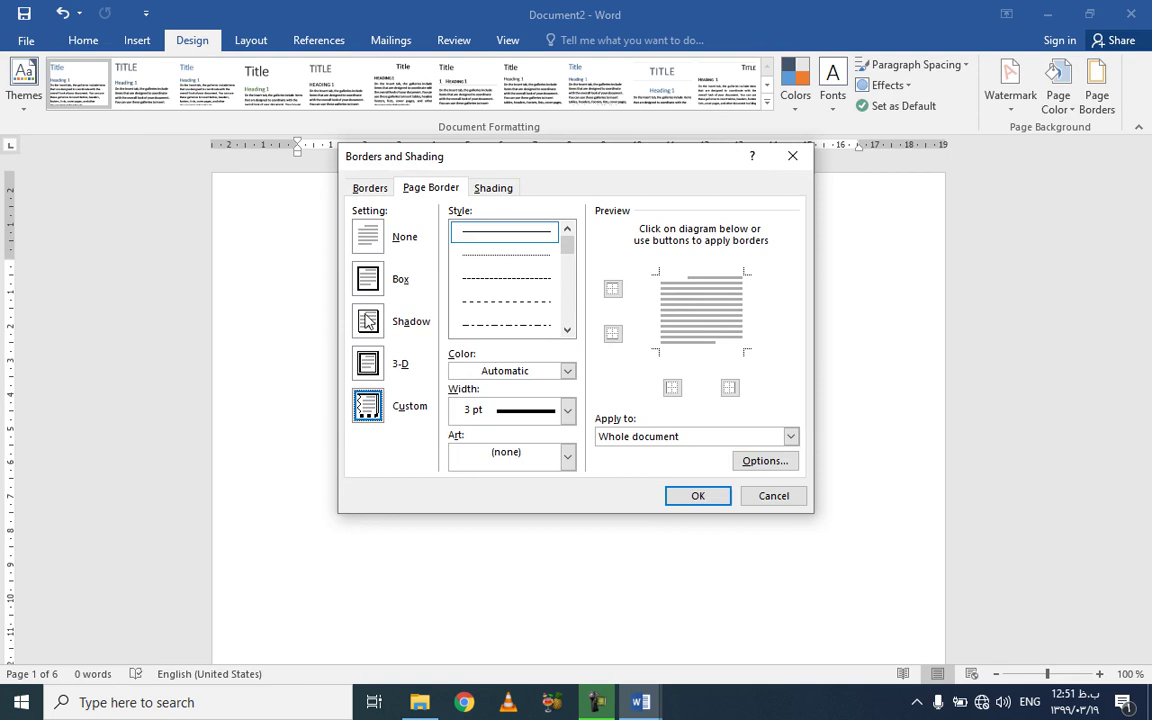
pyautogui.click(368, 320)
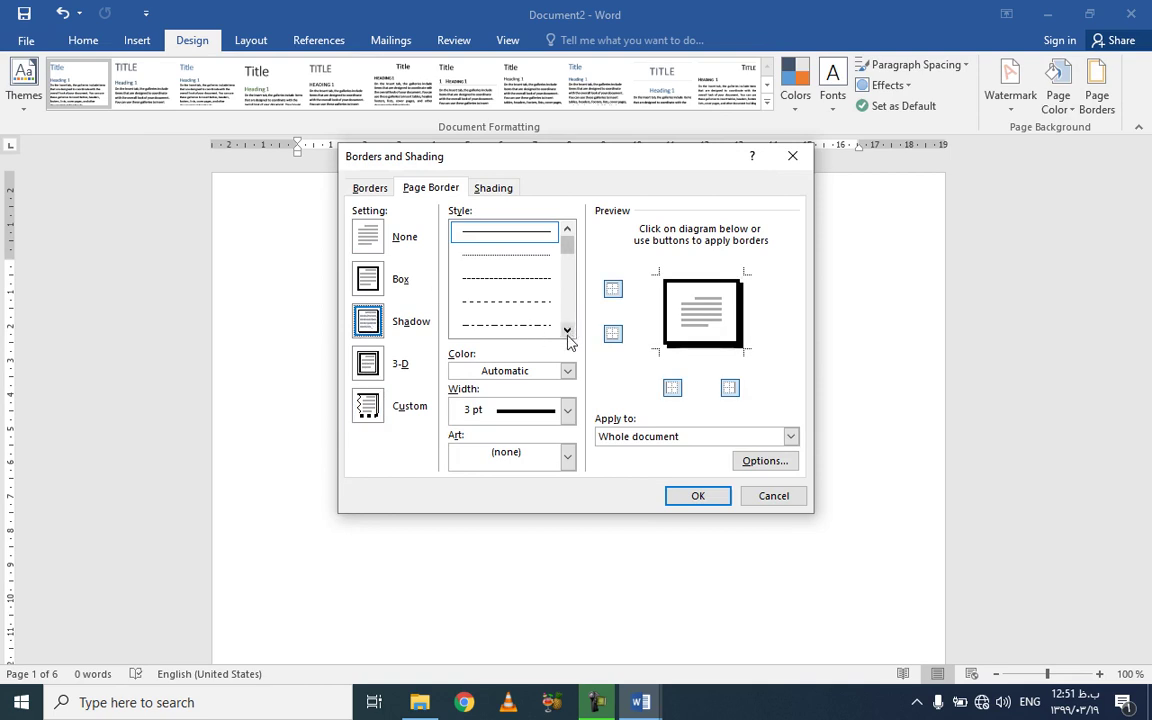
pyautogui.click(567, 456)
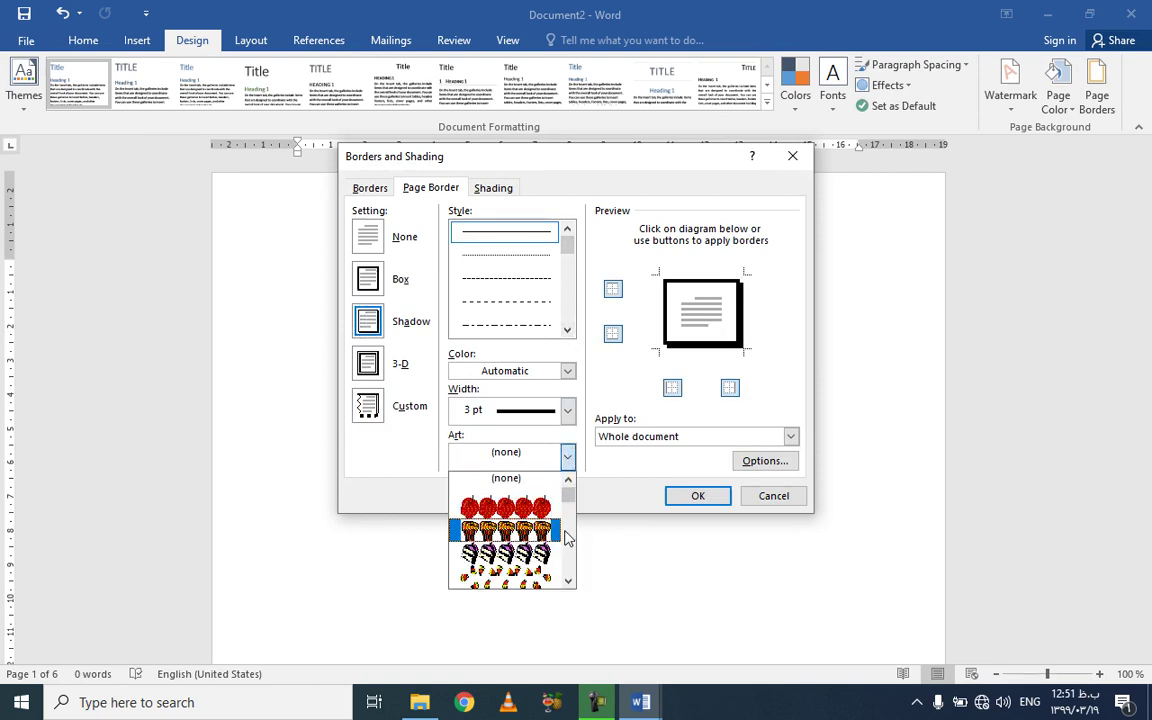
pyautogui.scroll(-2, 570, 512)
pyautogui.scroll(-1, 570, 512)
pyautogui.scroll(-1, 570, 512)
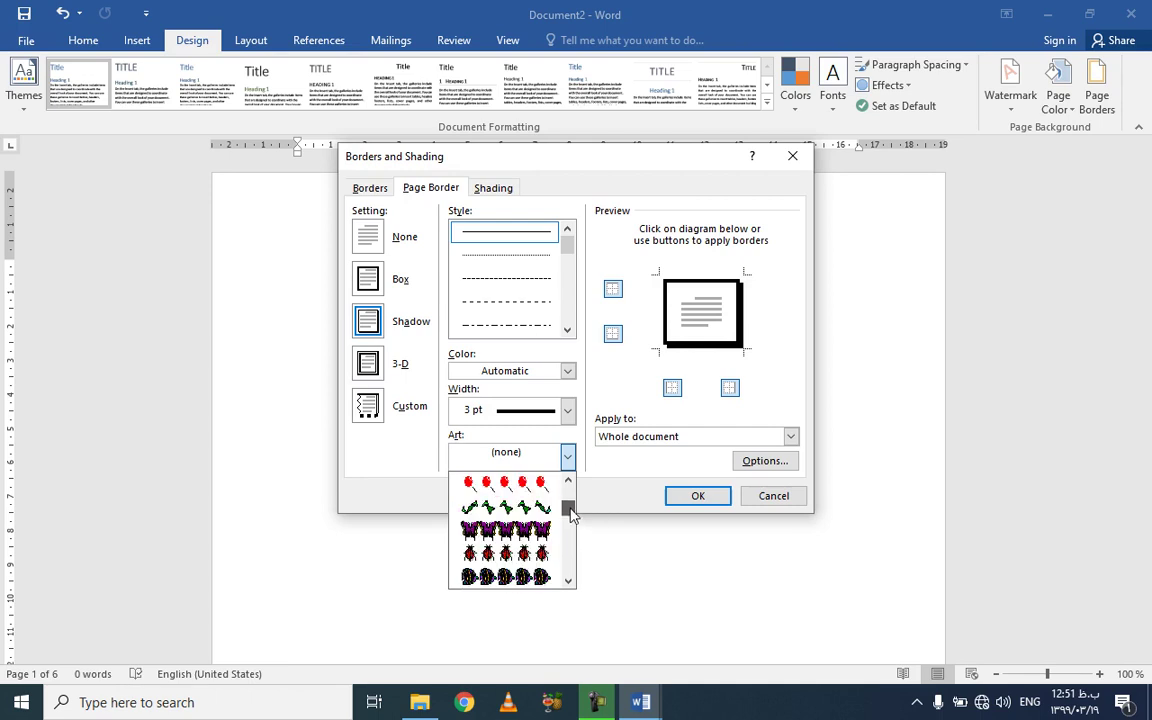
pyautogui.click(504, 509)
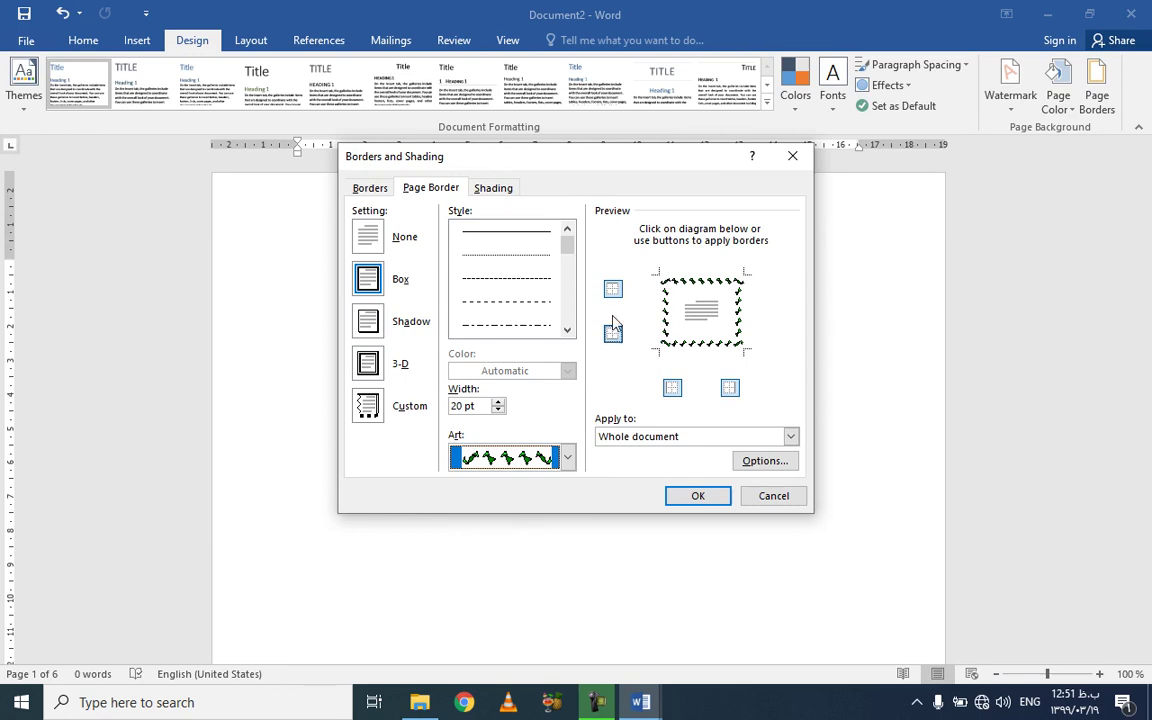
# - Drop the vine border's left edge and apply it to 'This section – All except first page'
pyautogui.click(674, 392)
pyautogui.click(674, 392)
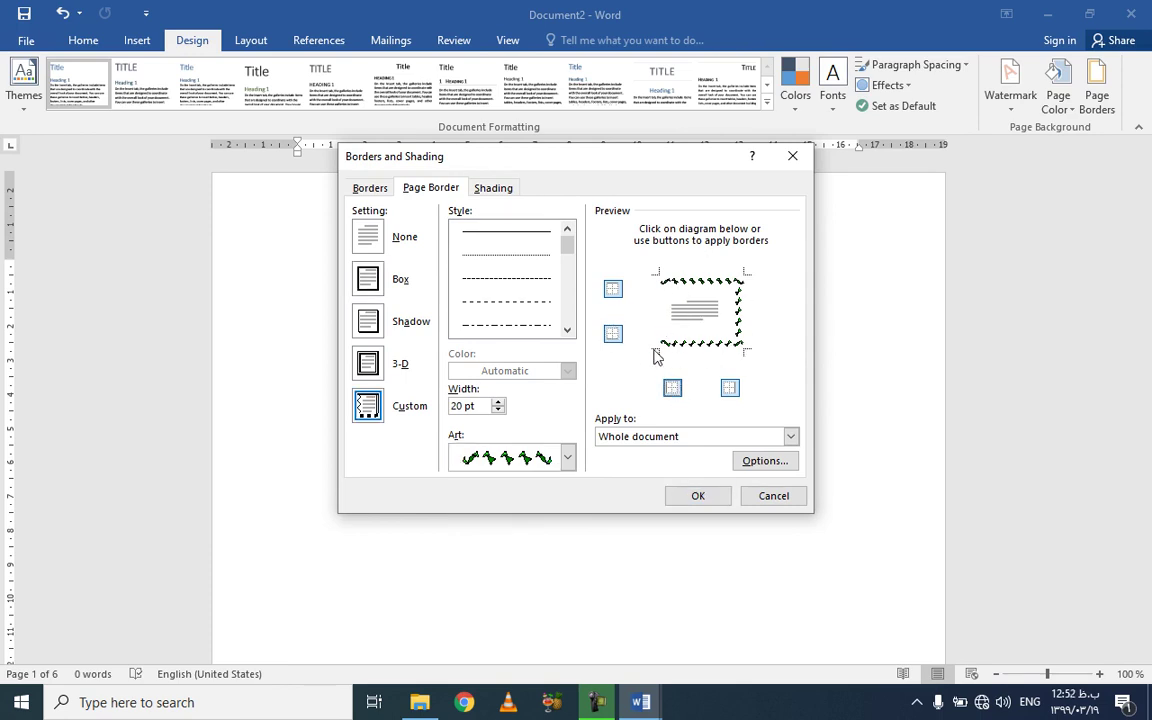
pyautogui.click(791, 437)
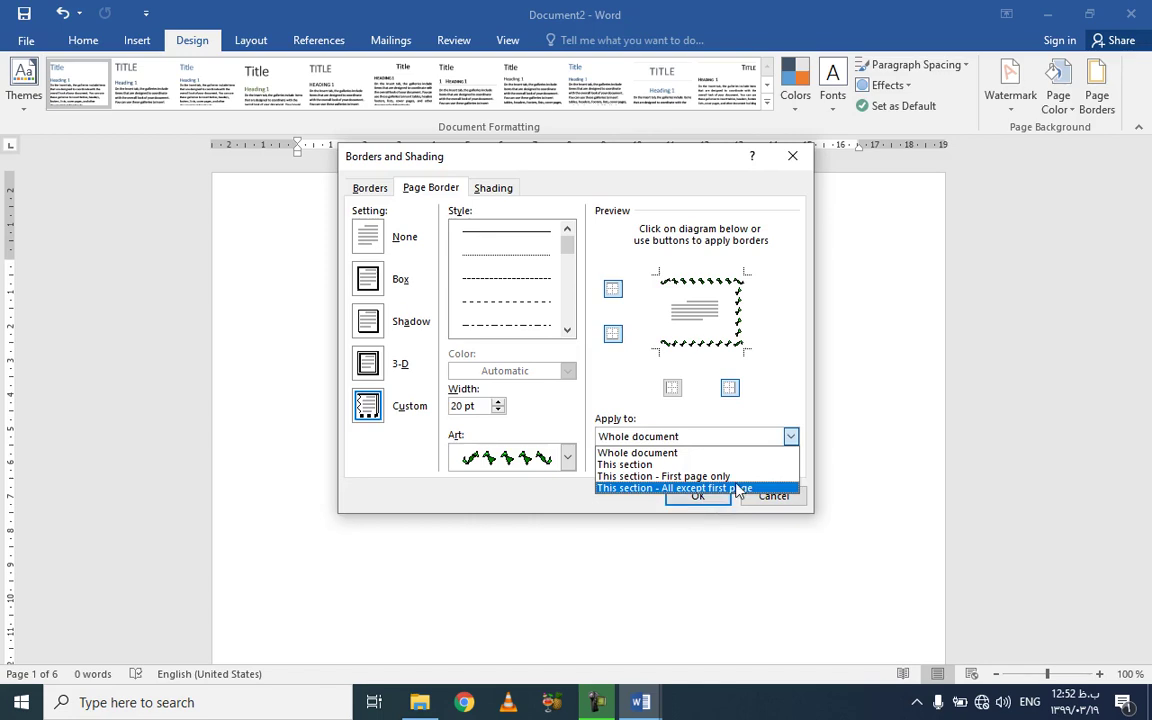
pyautogui.click(735, 488)
pyautogui.click(700, 497)
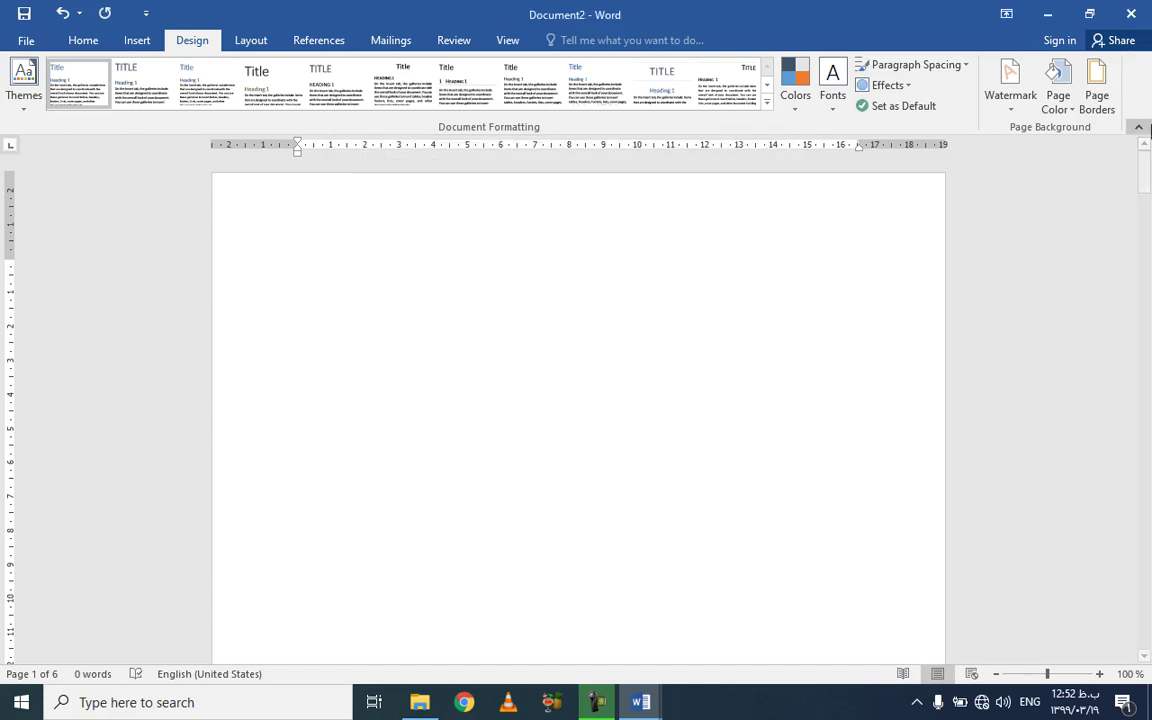
# - On page 4, set up a page border line of 3 pt width in yellow
pyautogui.moveTo(1144, 172)
pyautogui.mouseDown()
pyautogui.moveTo(1149, 437)
pyautogui.moveTo(1147, 403)
pyautogui.mouseUp()
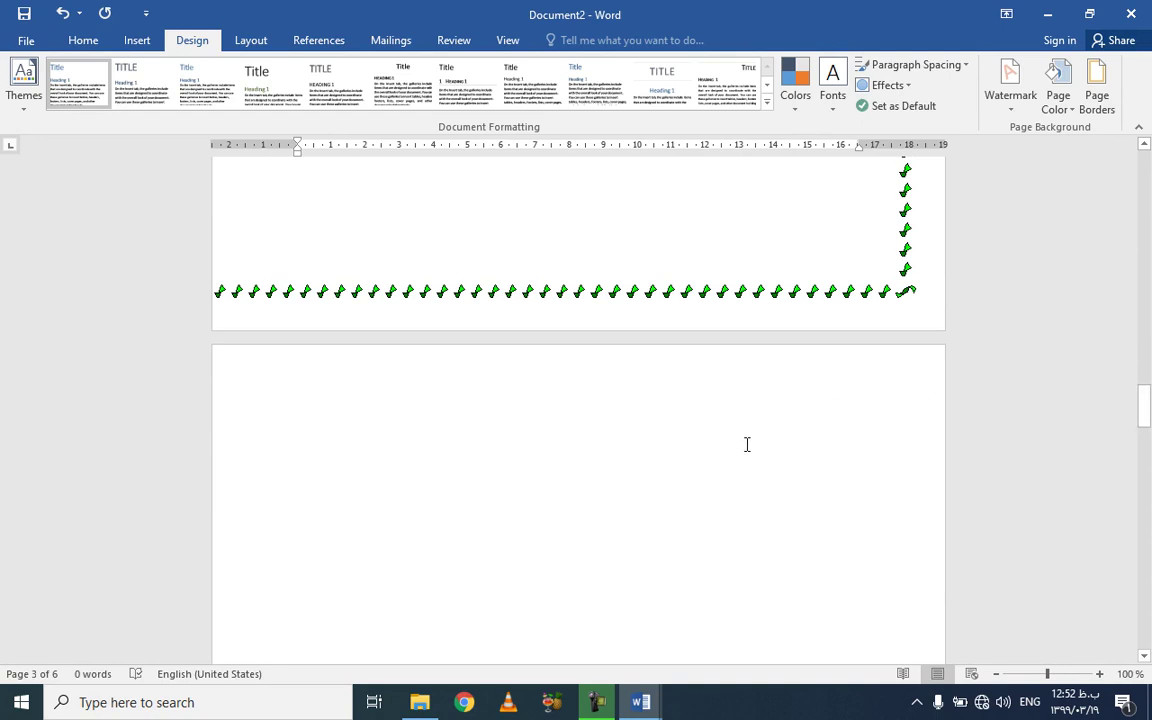
pyautogui.click(649, 459)
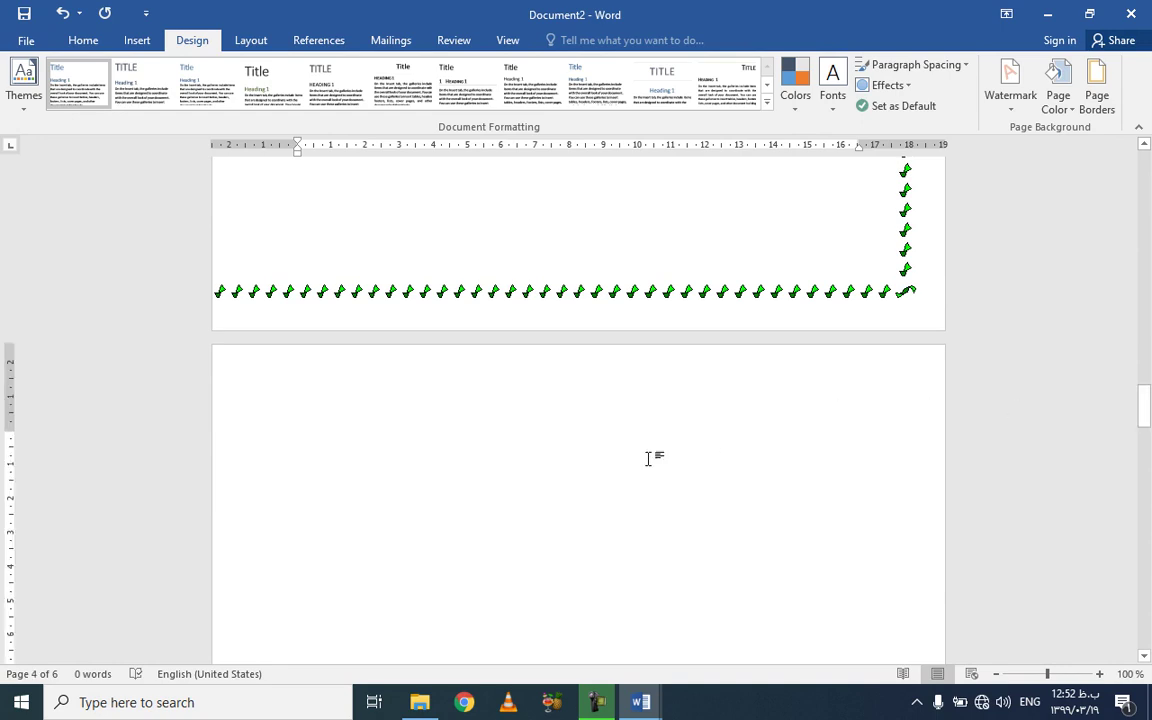
pyautogui.click(1082, 103)
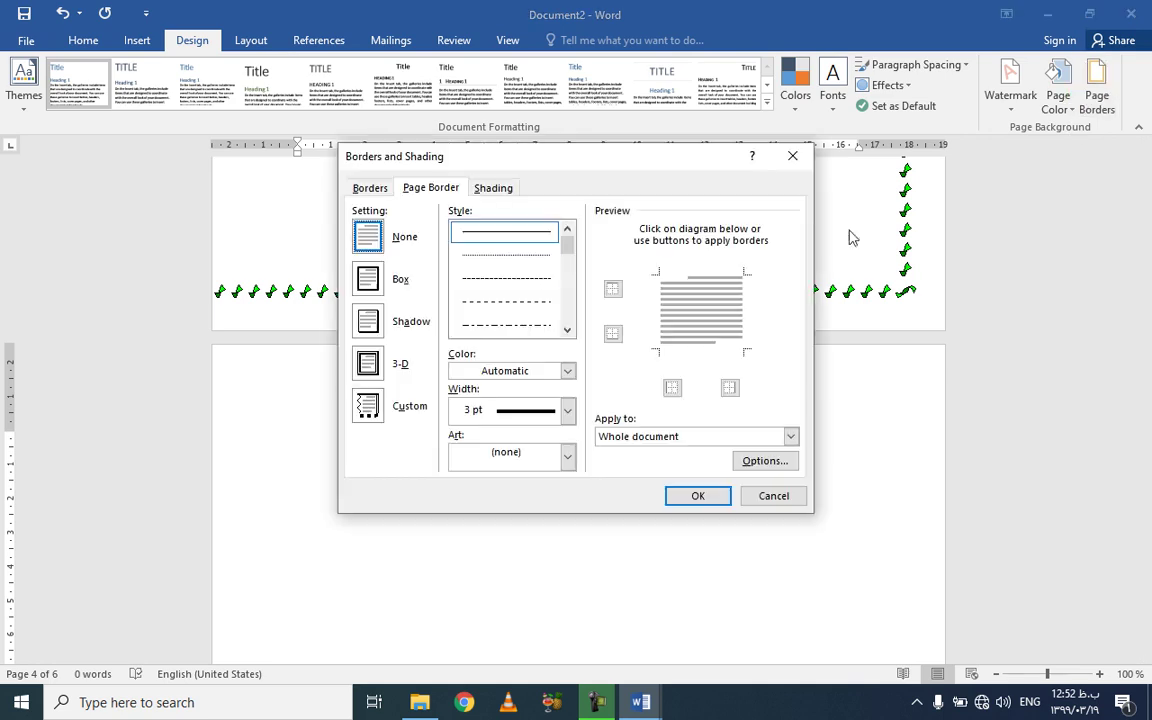
pyautogui.click(537, 410)
pyautogui.click(515, 573)
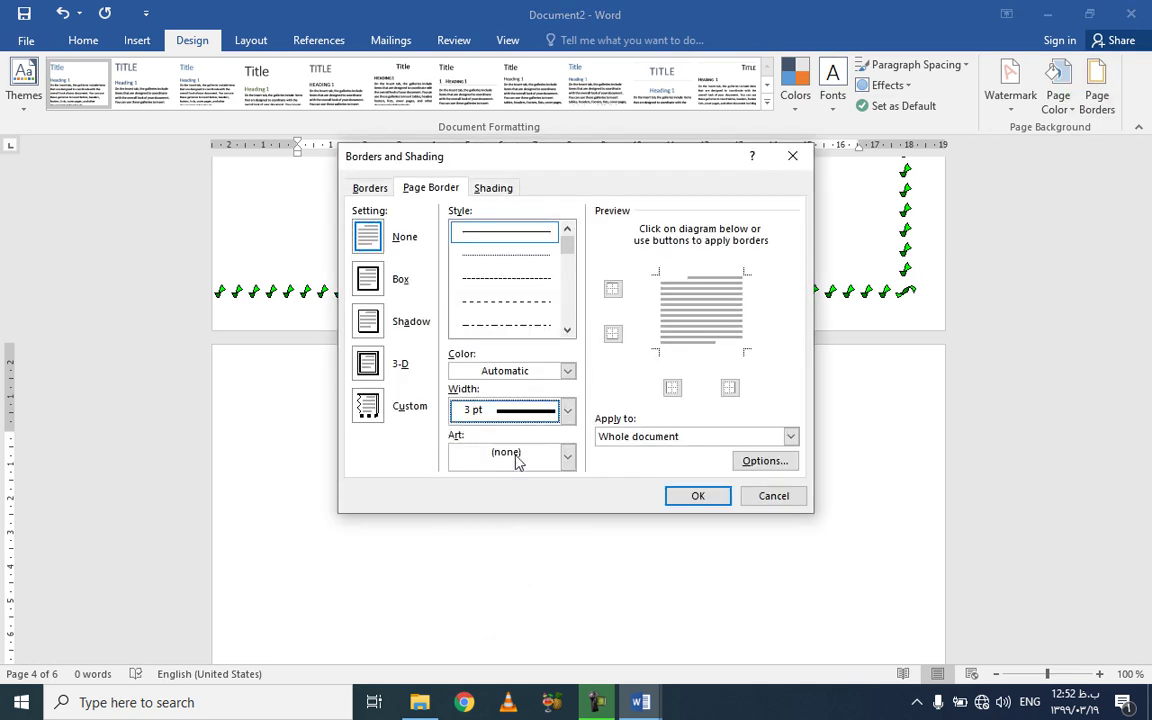
pyautogui.click(515, 371)
pyautogui.click(501, 524)
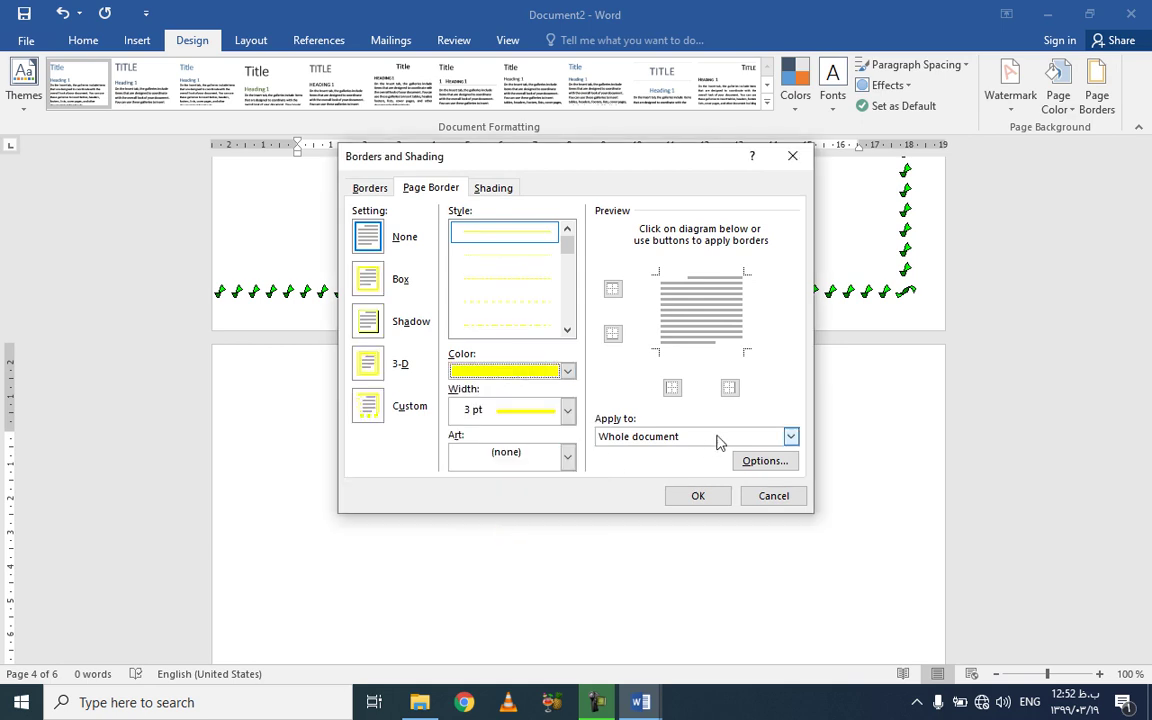
pyautogui.click(789, 436)
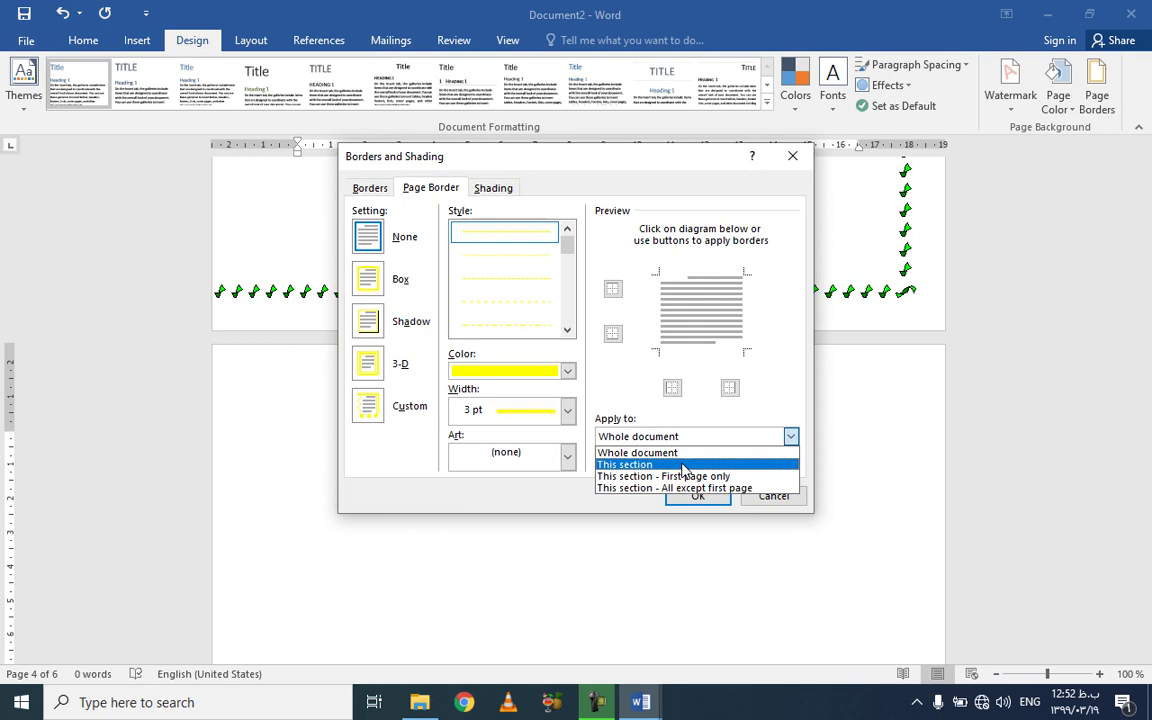
# - Add the yellow line on all four sides and apply it to This section only
pyautogui.click(672, 387)
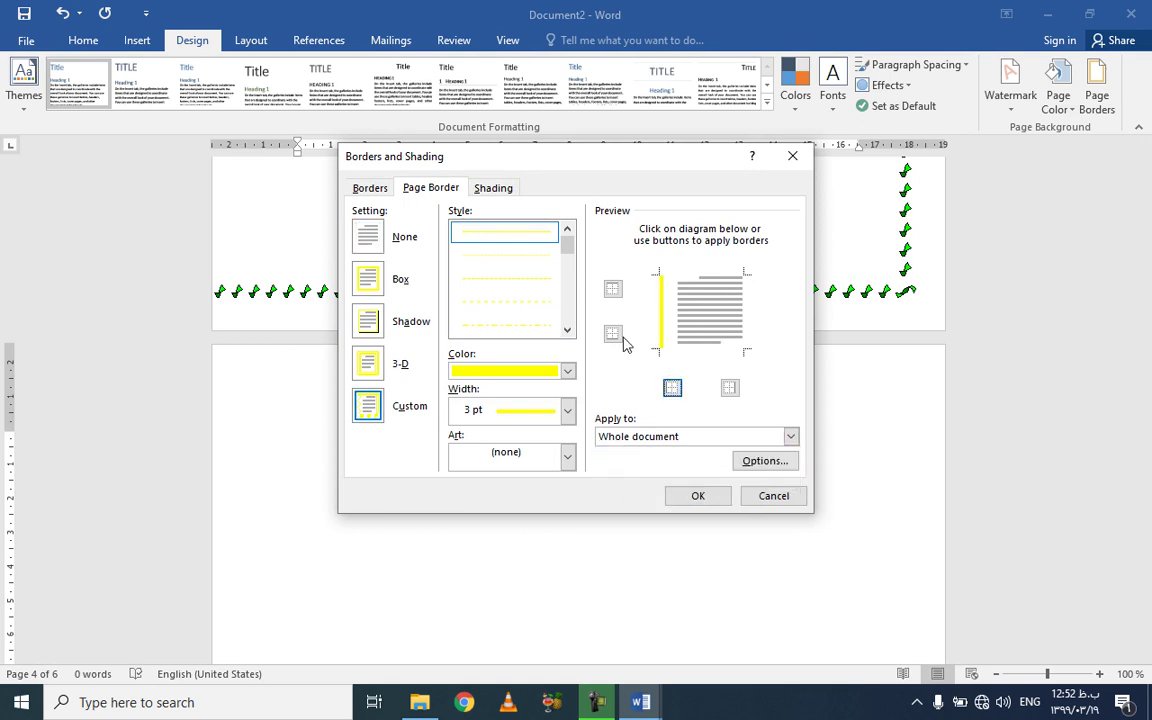
pyautogui.click(613, 333)
pyautogui.click(730, 390)
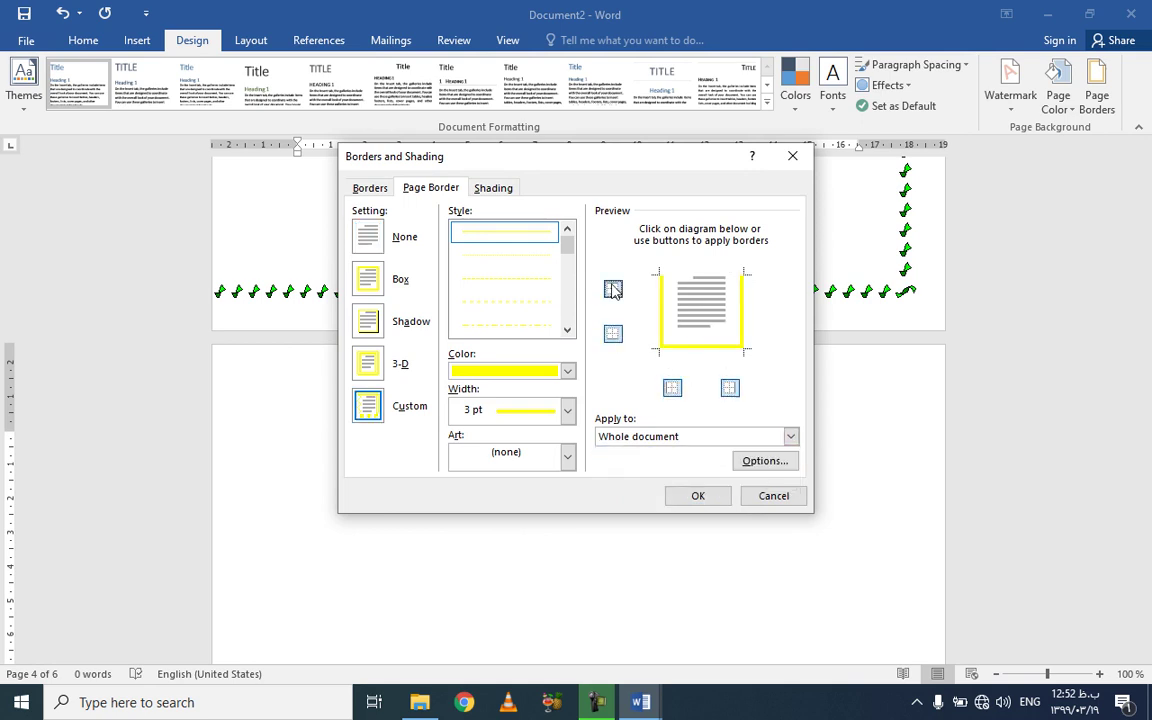
pyautogui.click(613, 288)
pyautogui.click(694, 440)
pyautogui.click(640, 464)
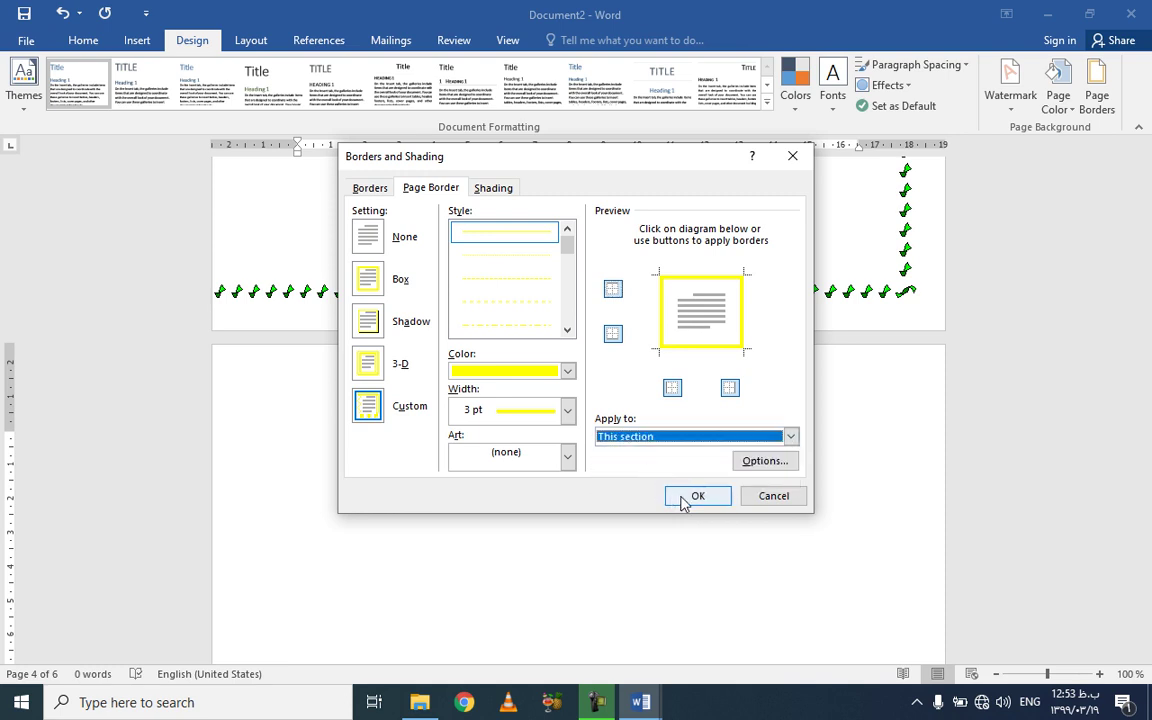
pyautogui.click(692, 494)
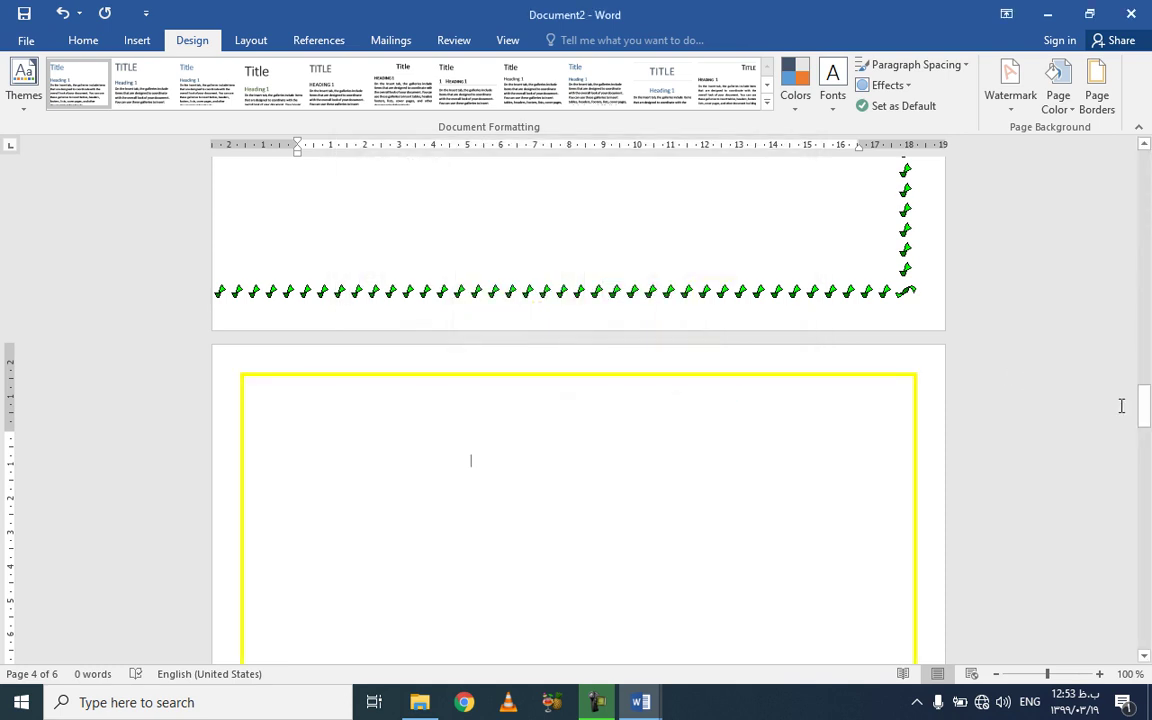
# - Scroll up to page 2 and open Page Borders to see the 20 pt green vine art border
pyautogui.moveTo(1141, 410)
pyautogui.mouseDown()
pyautogui.moveTo(1143, 178)
pyautogui.moveTo(1149, 268)
pyautogui.mouseUp()
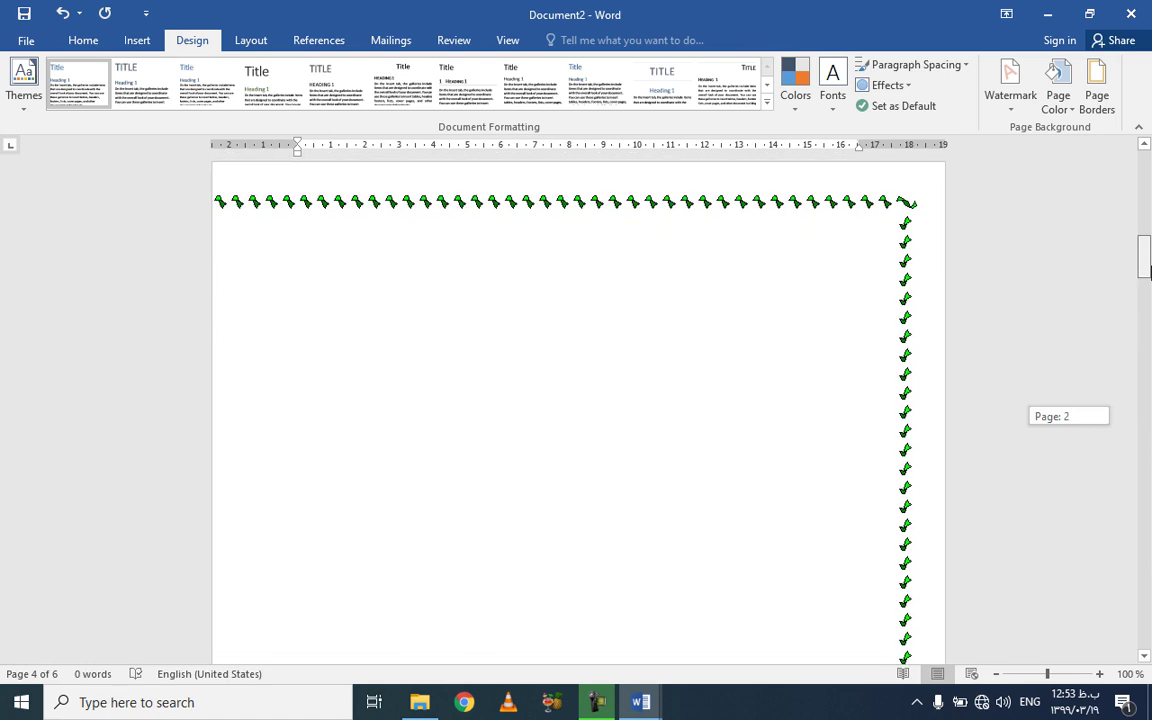
pyautogui.moveTo(1149, 268)
pyautogui.mouseDown()
pyautogui.moveTo(1149, 575)
pyautogui.moveTo(1147, 178)
pyautogui.moveTo(1149, 273)
pyautogui.mouseUp()
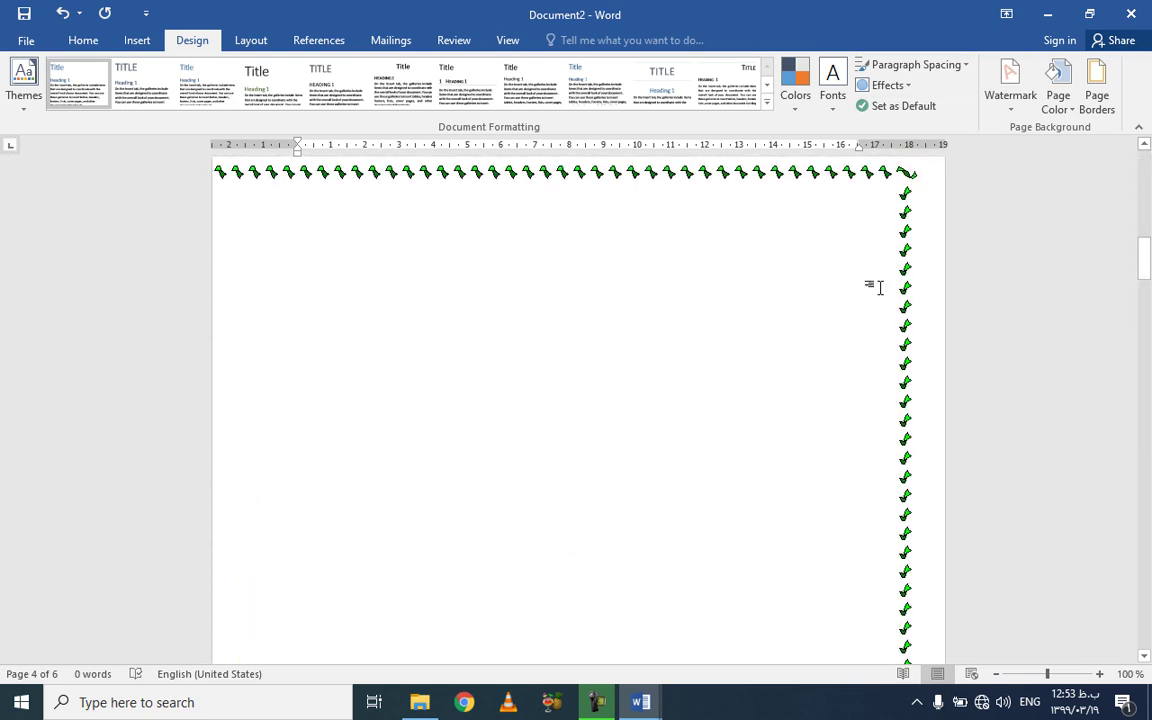
pyautogui.click(1086, 97)
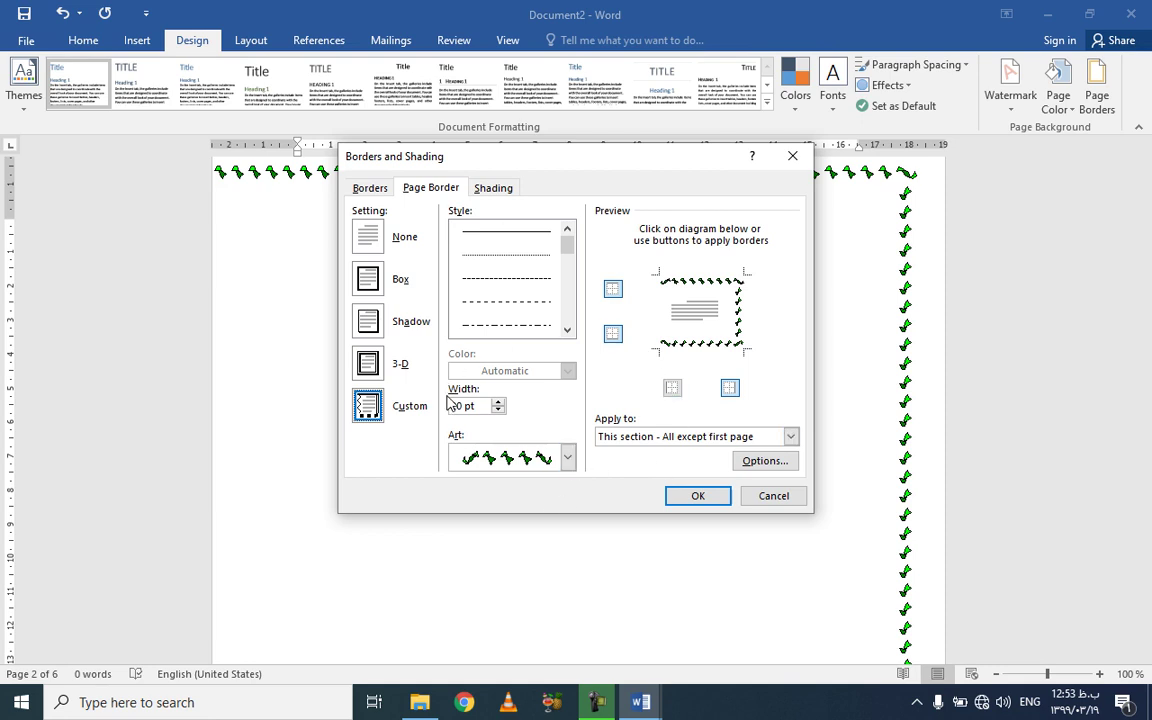
# - Put a plain box border around the paragraph
pyautogui.click(367, 190)
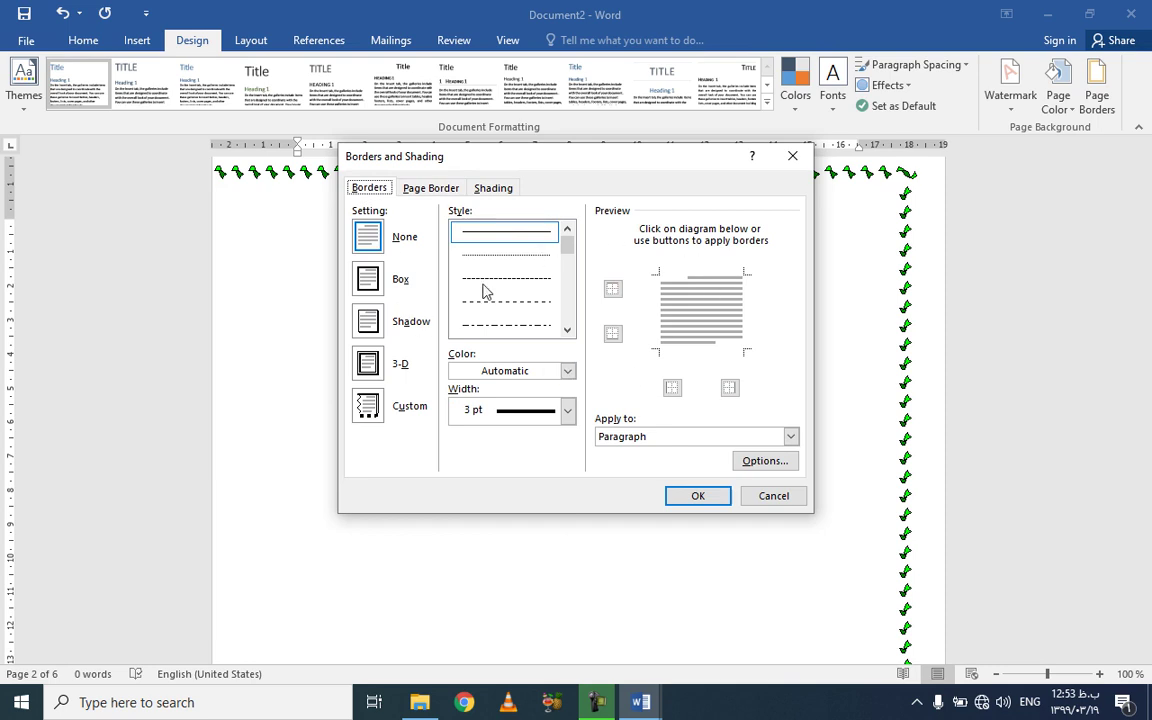
pyautogui.click(426, 195)
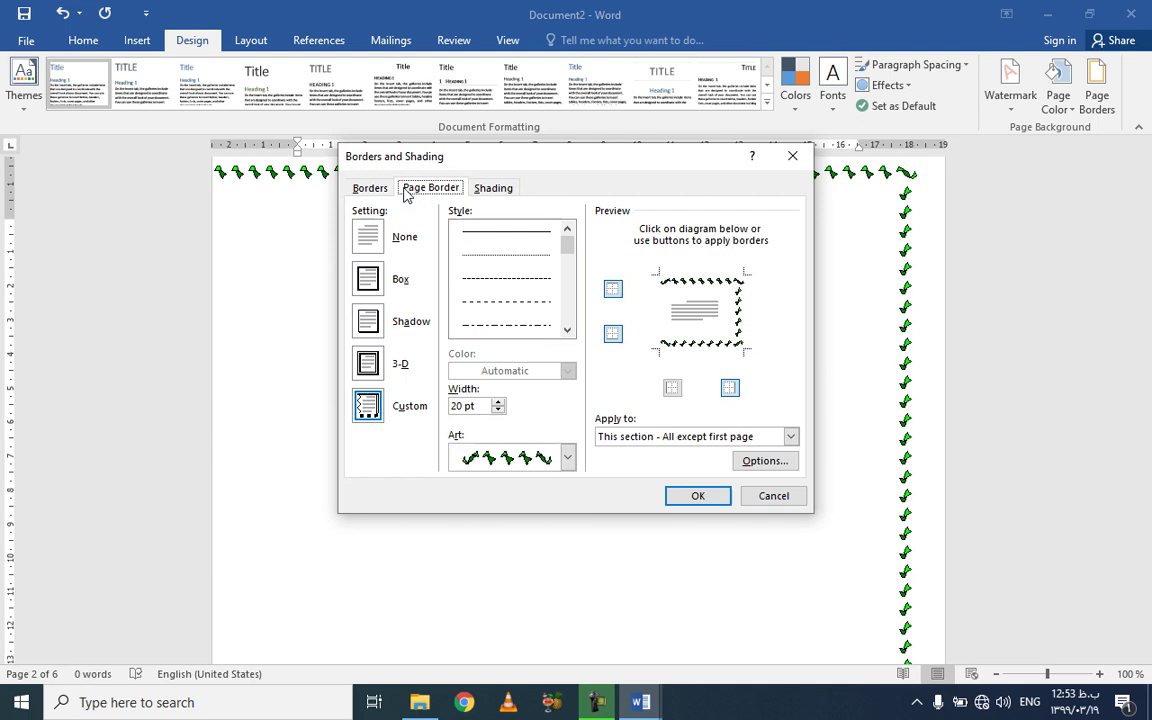
pyautogui.click(370, 189)
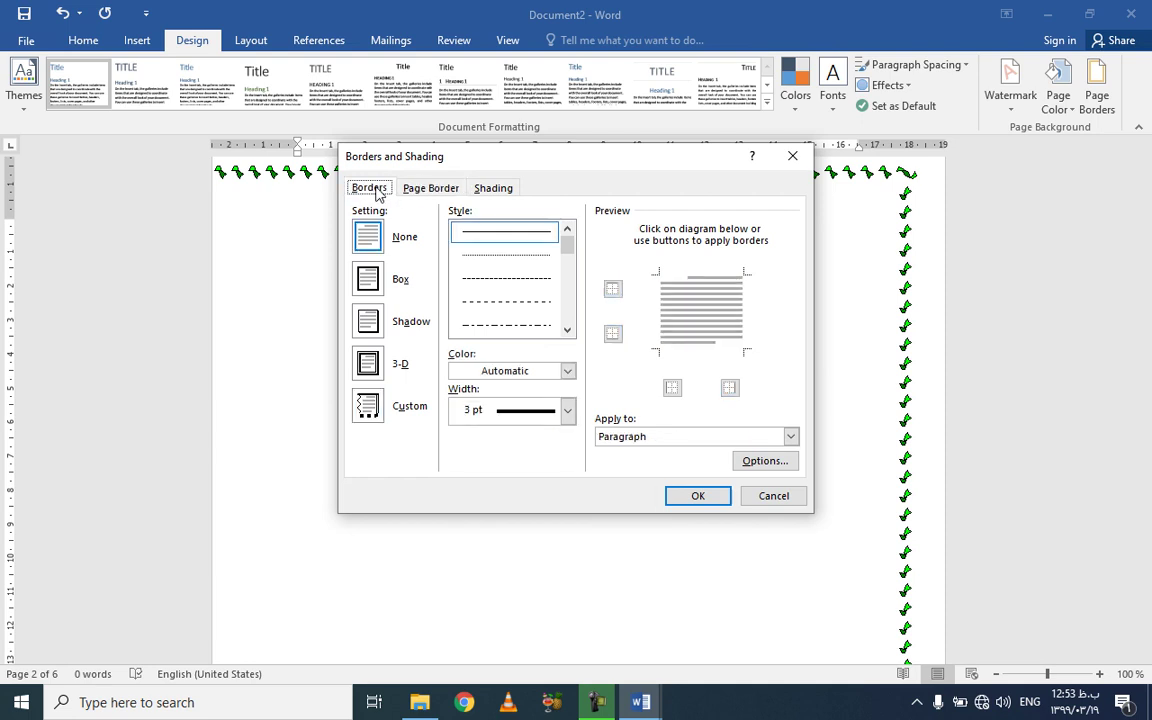
pyautogui.click(368, 278)
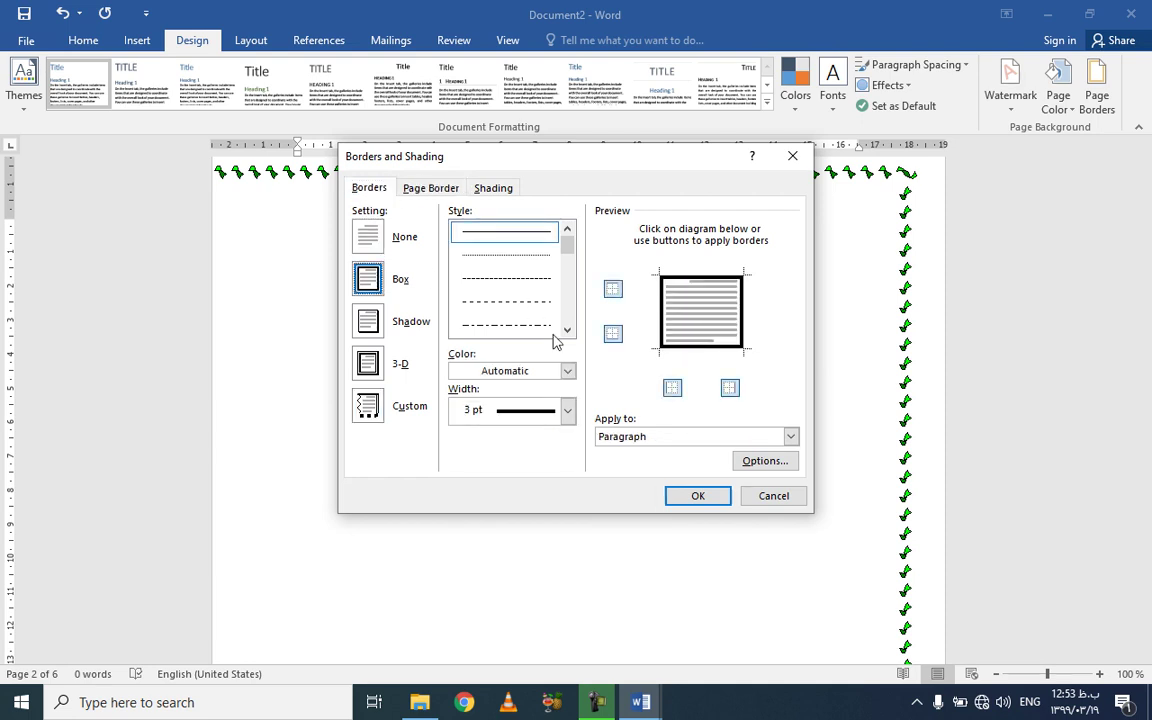
pyautogui.click(700, 498)
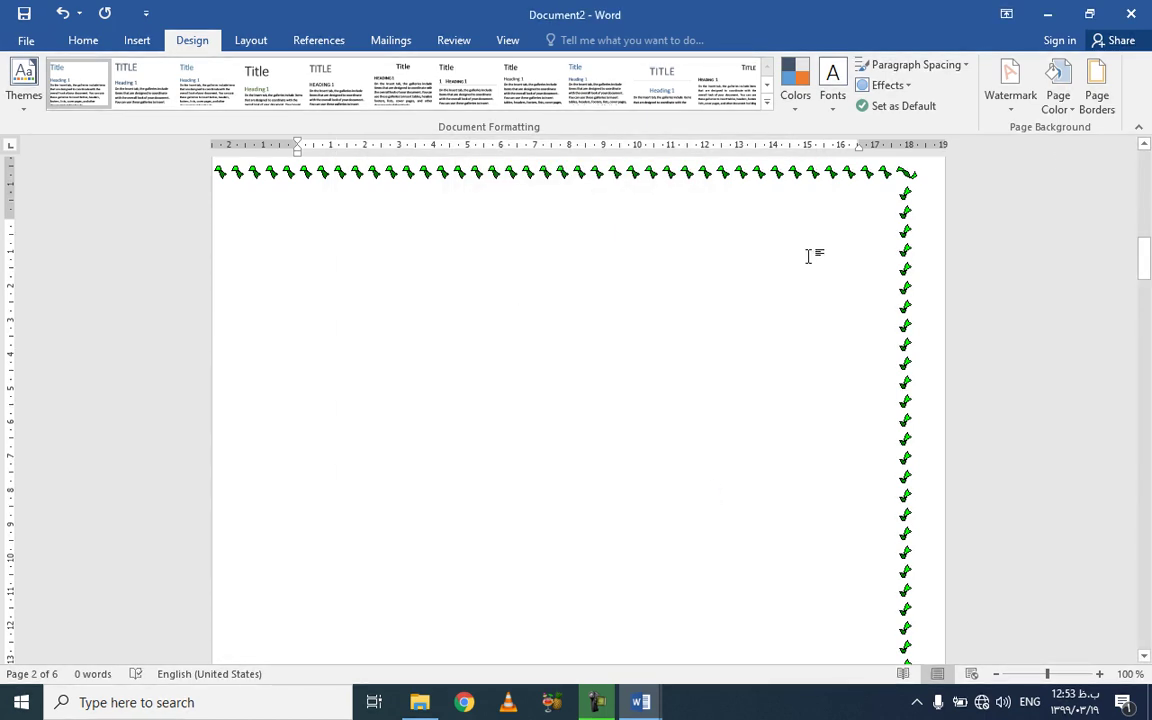
# - Make the paragraph box border a dashed dark blue-gray line applied to the paragraph
pyautogui.click(1097, 92)
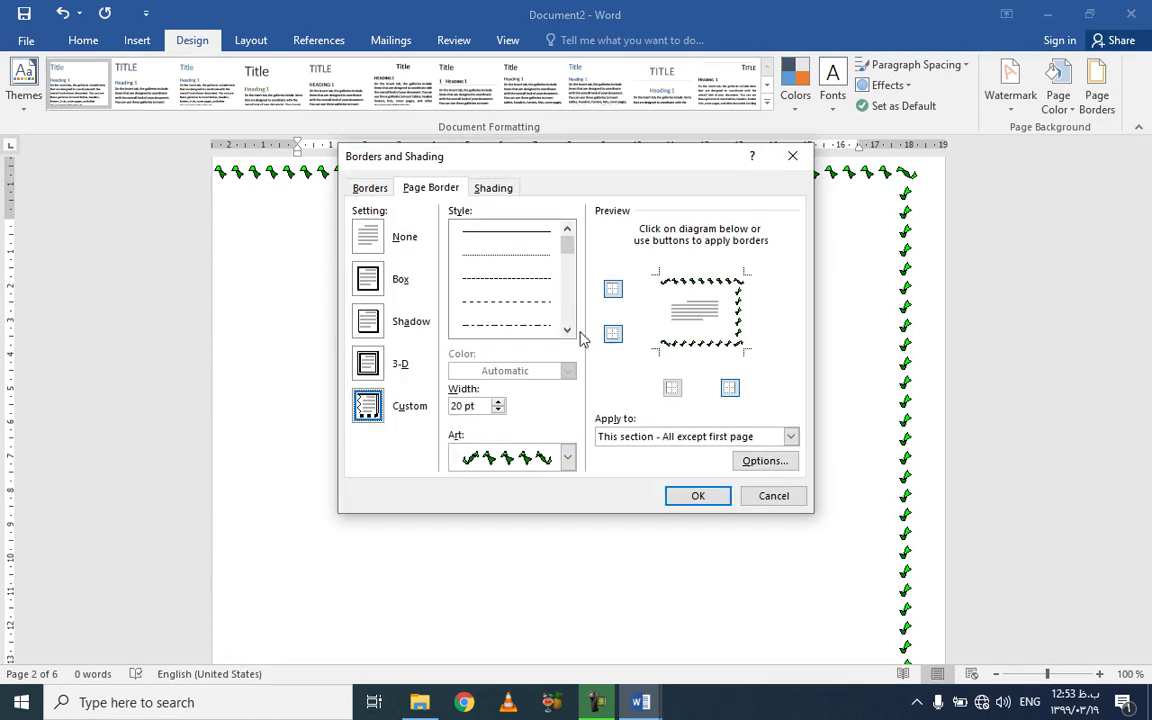
pyautogui.click(371, 188)
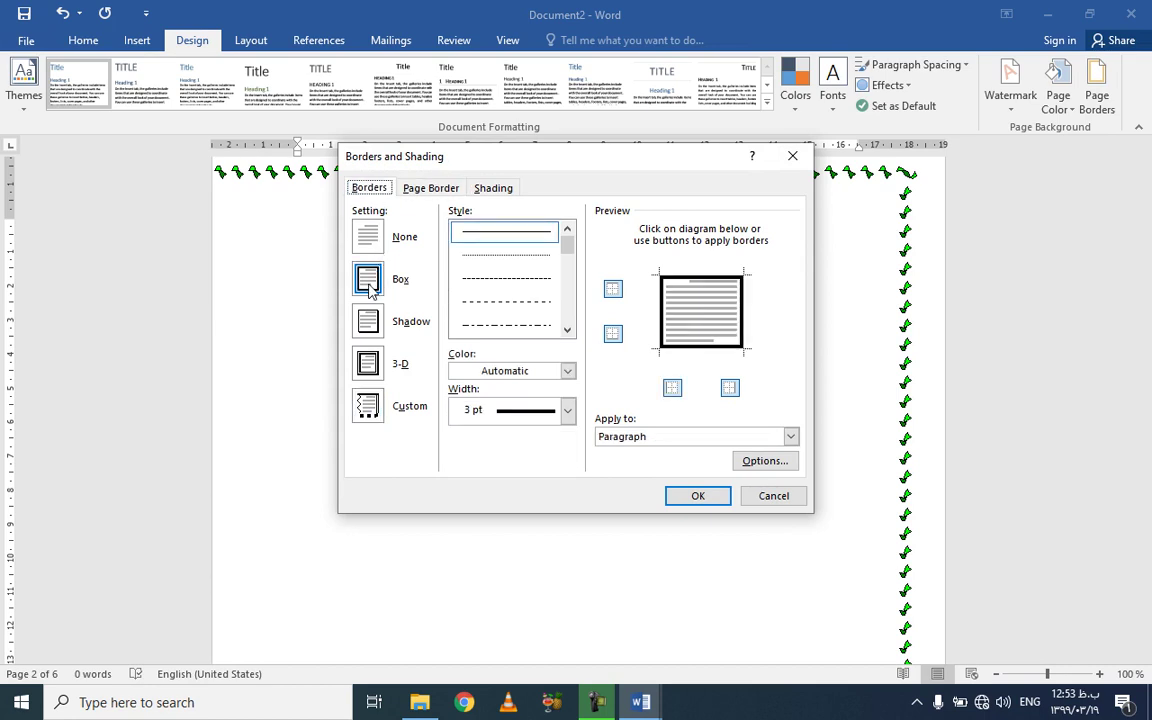
pyautogui.click(493, 278)
pyautogui.click(556, 375)
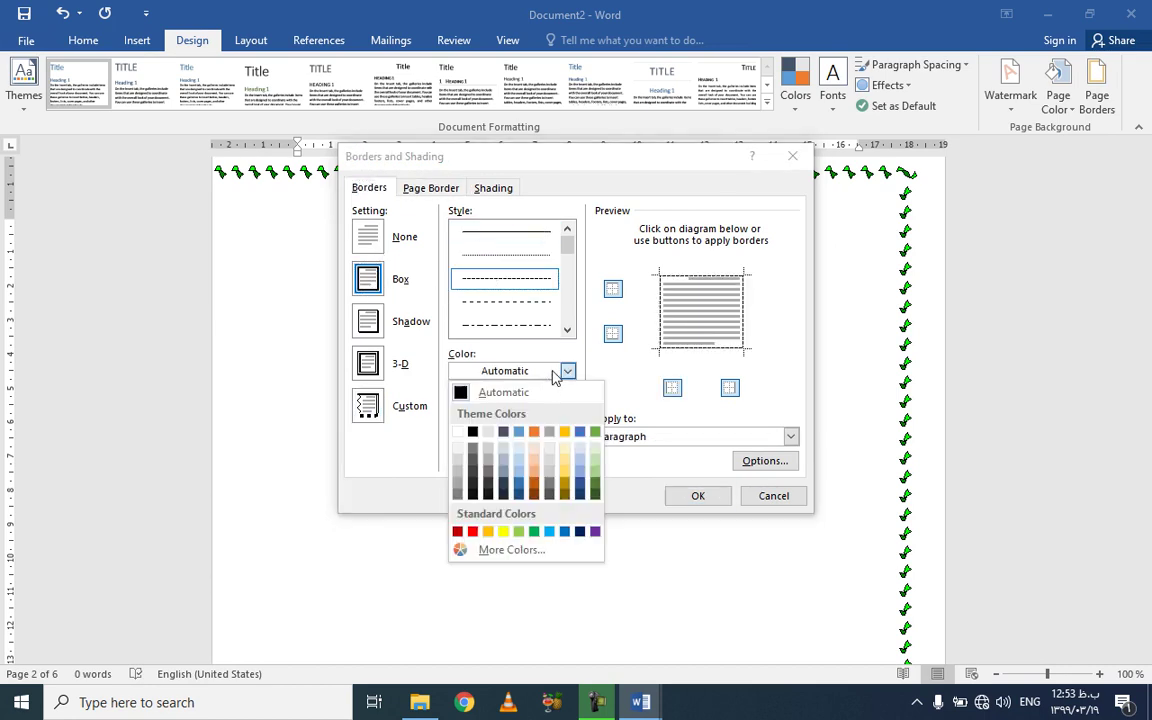
pyautogui.click(505, 440)
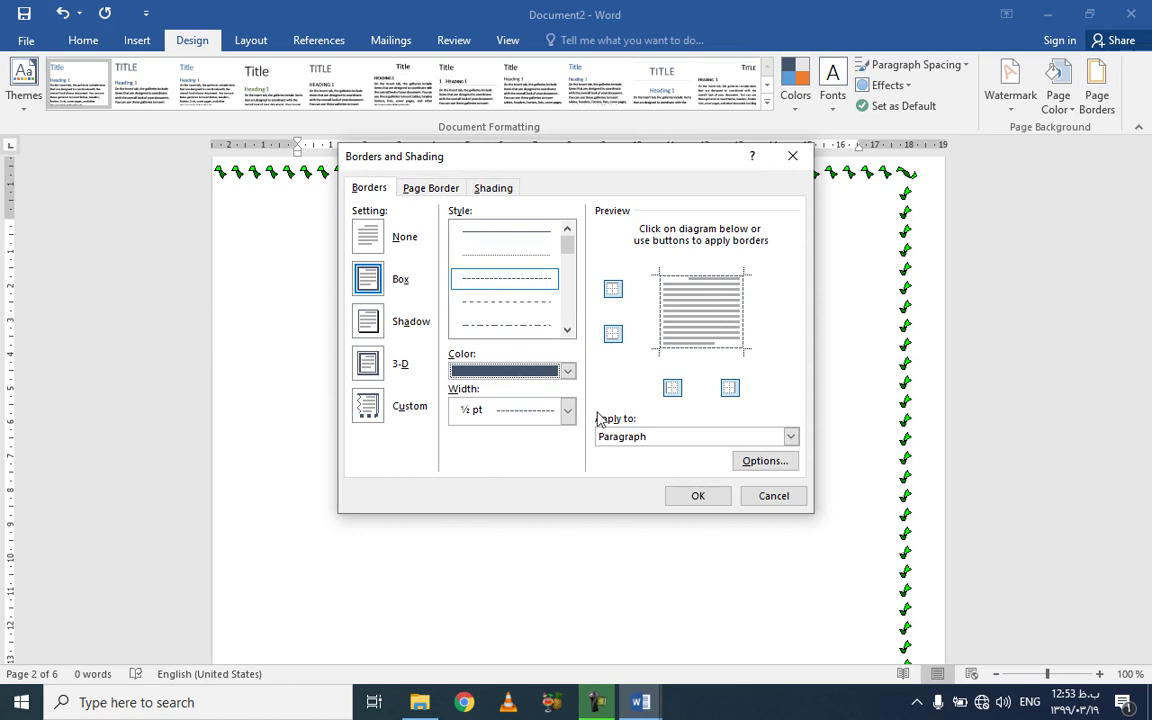
pyautogui.click(655, 437)
pyautogui.click(628, 455)
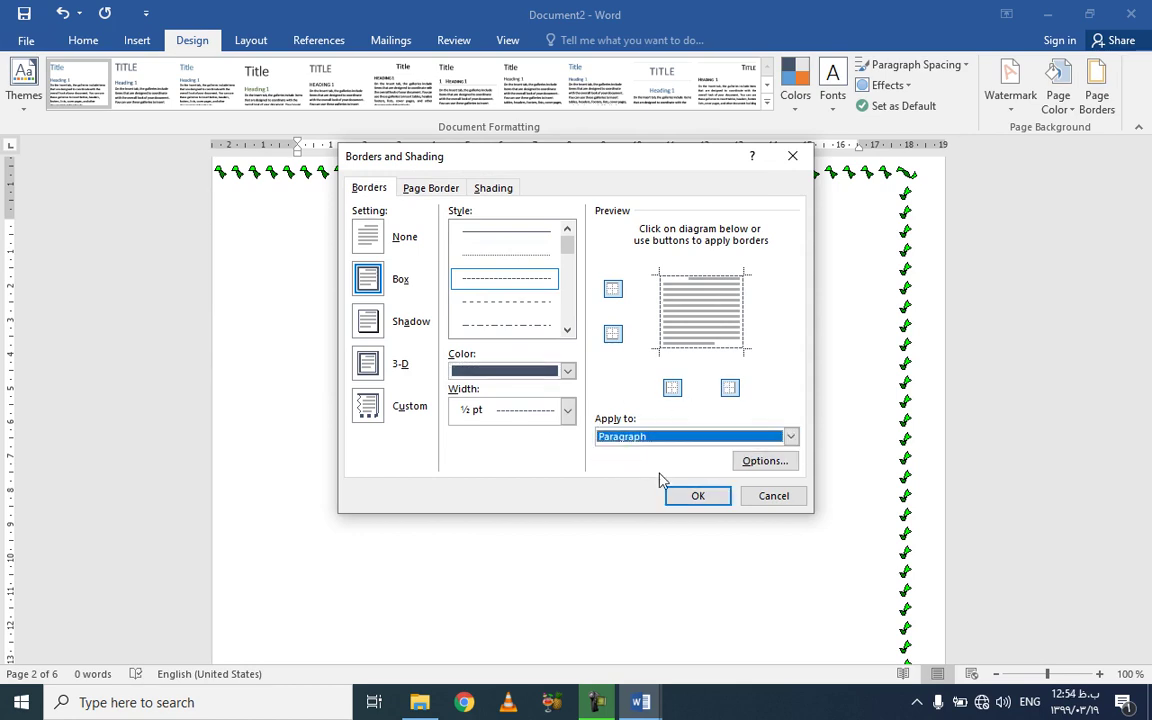
pyautogui.click(700, 497)
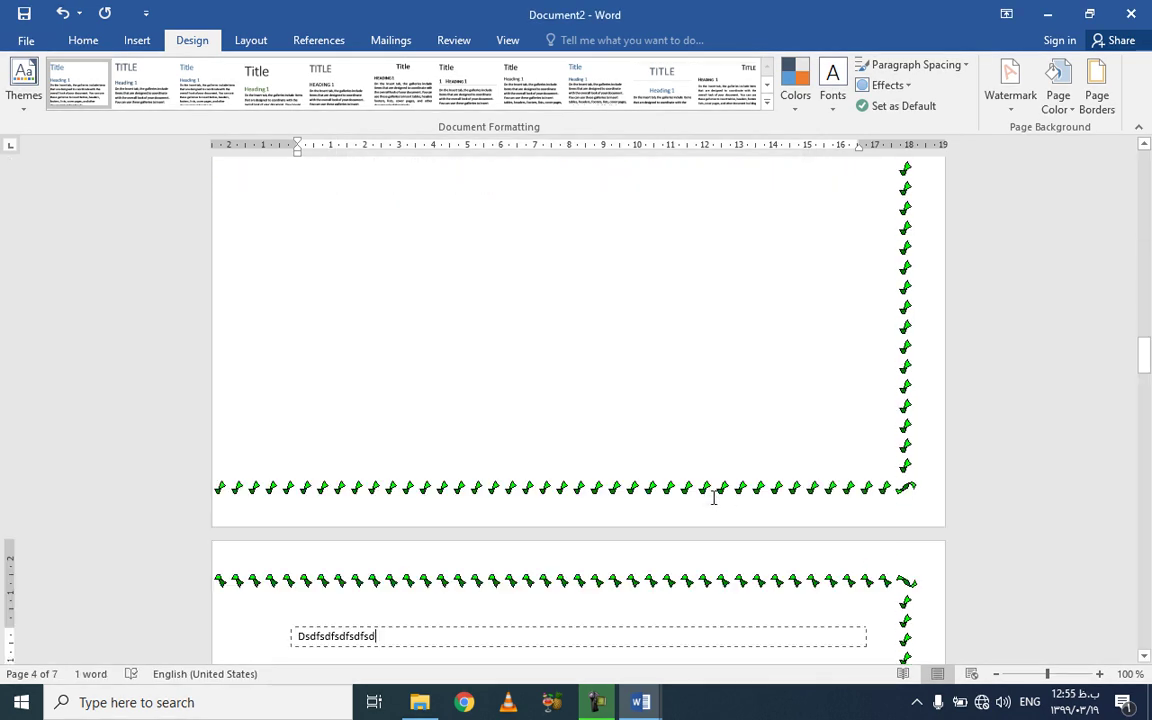
# - Type sample text 'sdfsdfs sdf sfsd fsd fs' and give the paragraph a red fill
pyautogui.write('sdfsdfs sdf sfsd fsd fs')
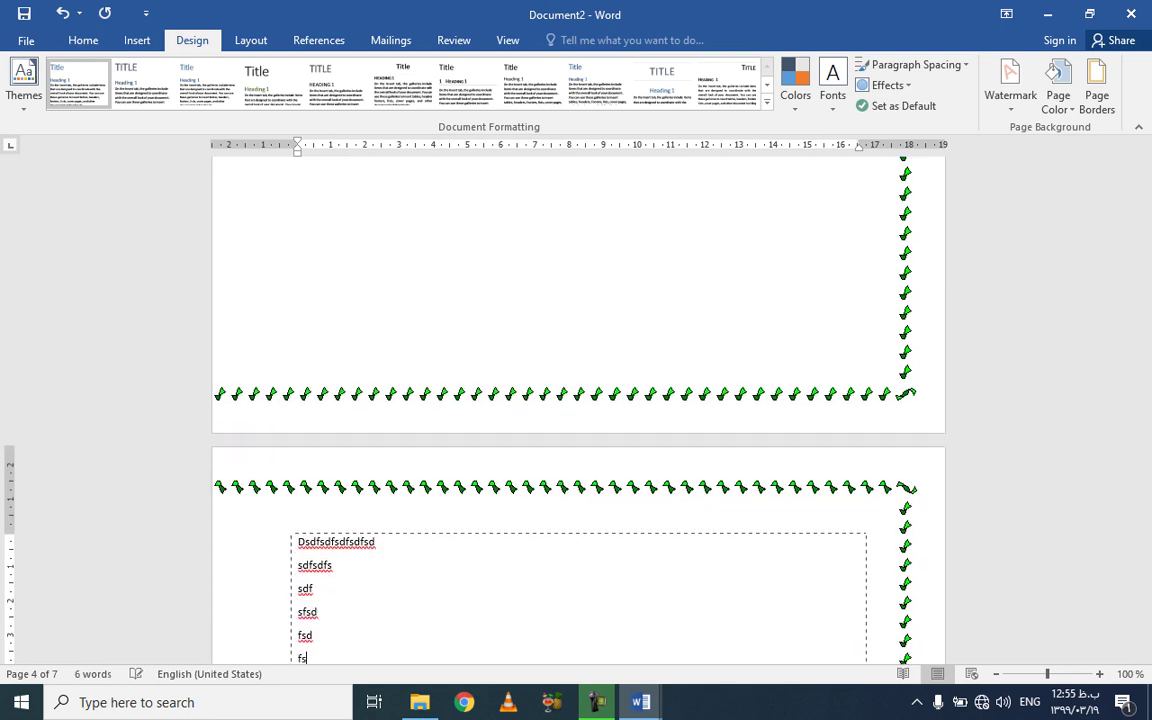
pyautogui.moveTo(1146, 386); pyautogui.dragTo(1147, 402)
pyautogui.click(1097, 88)
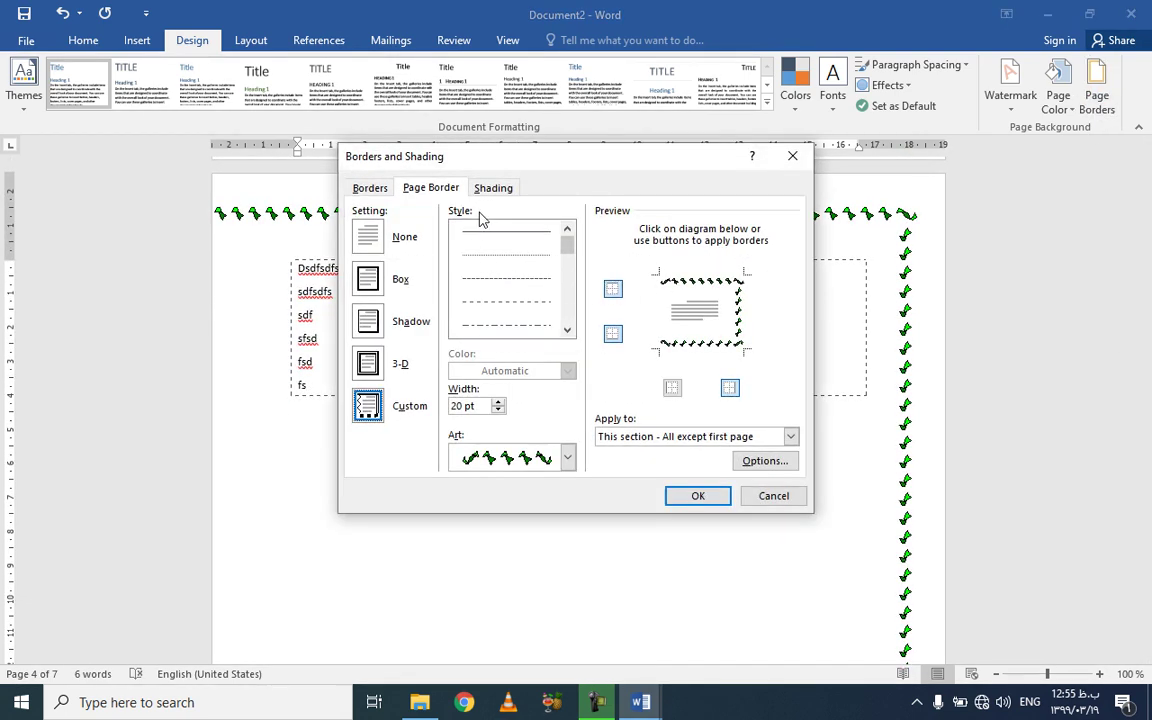
pyautogui.click(494, 189)
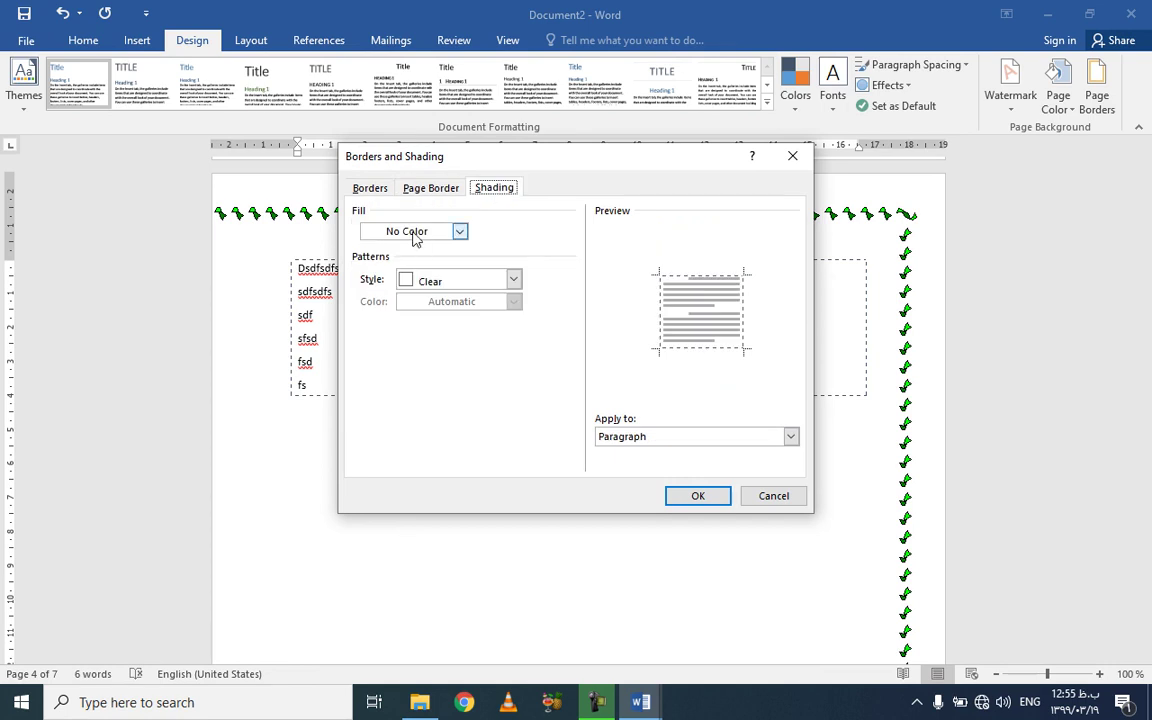
pyautogui.click(513, 280)
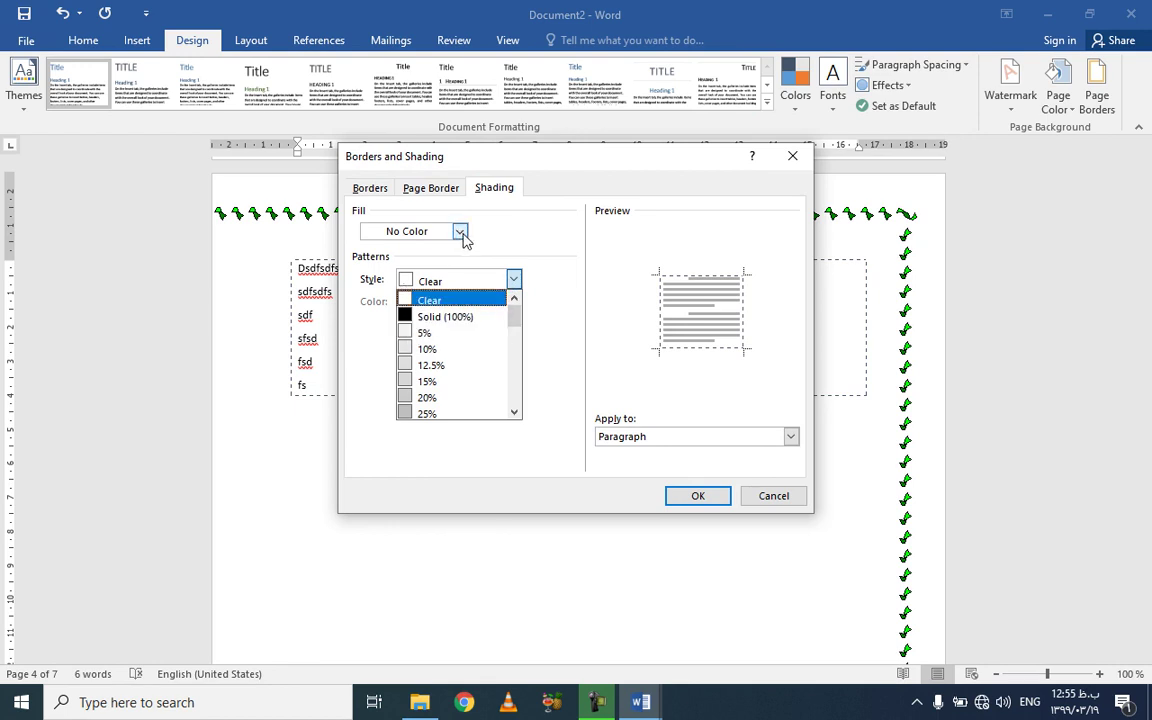
pyautogui.click(460, 232)
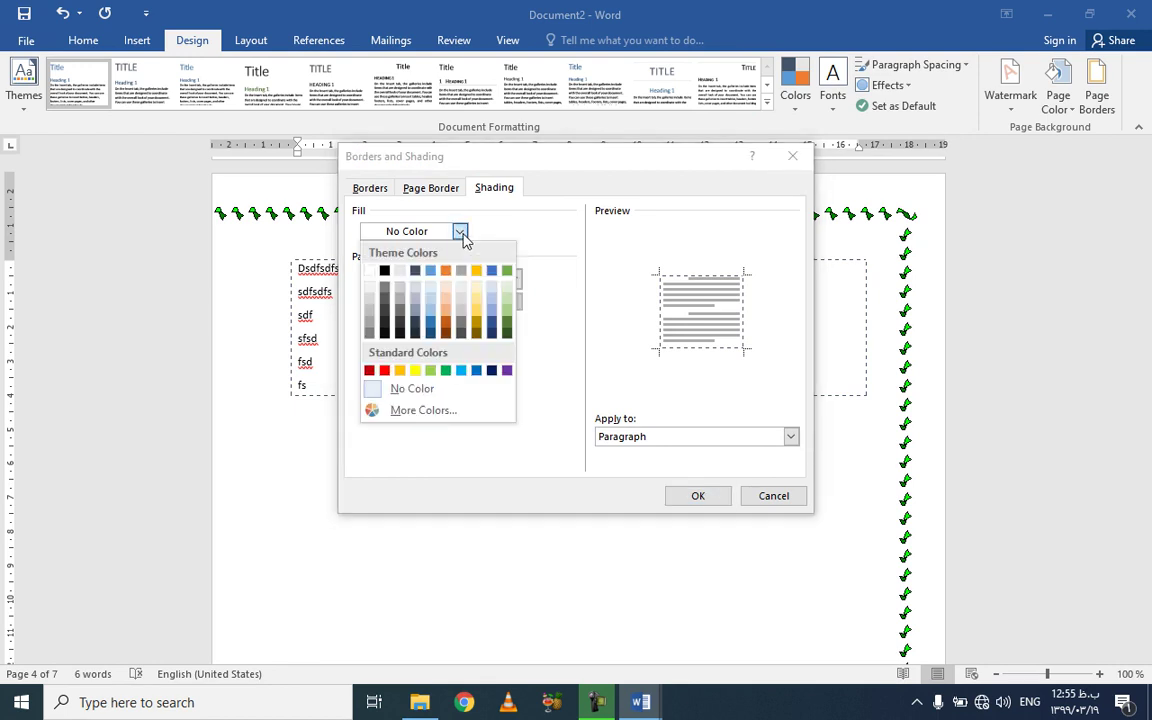
pyautogui.click(384, 370)
# - Overlay a 12.5% yellow pattern on the red paragraph shading
pyautogui.click(513, 280)
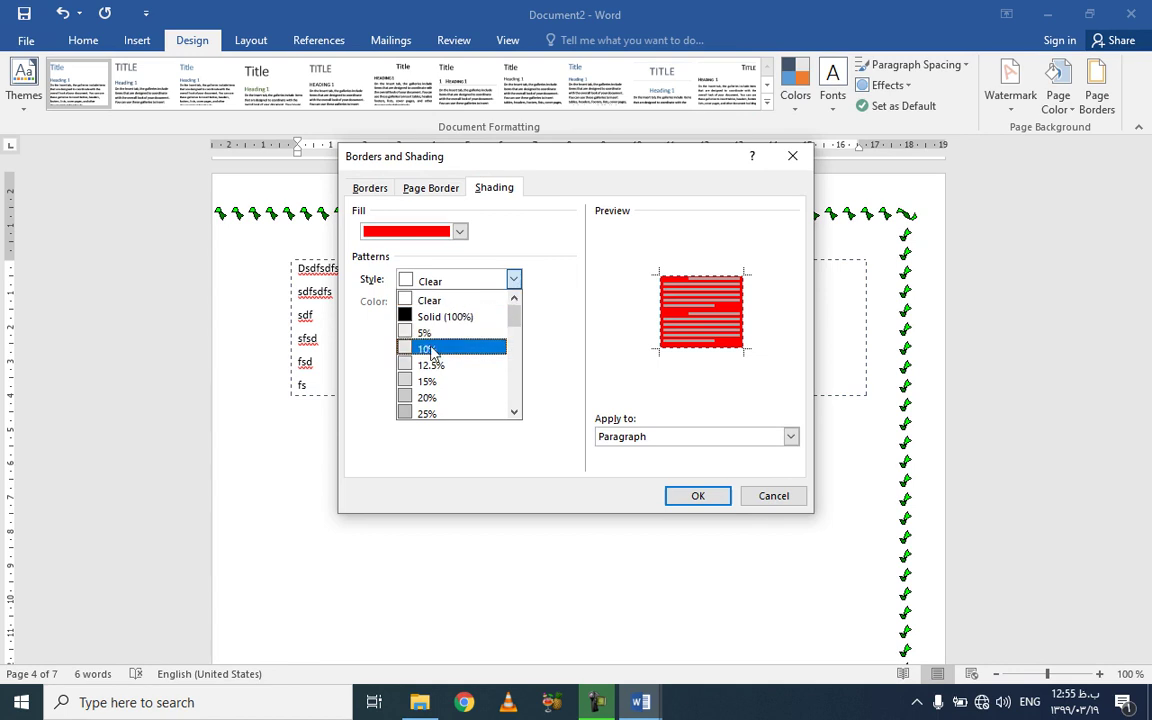
pyautogui.click(428, 368)
pyautogui.click(513, 301)
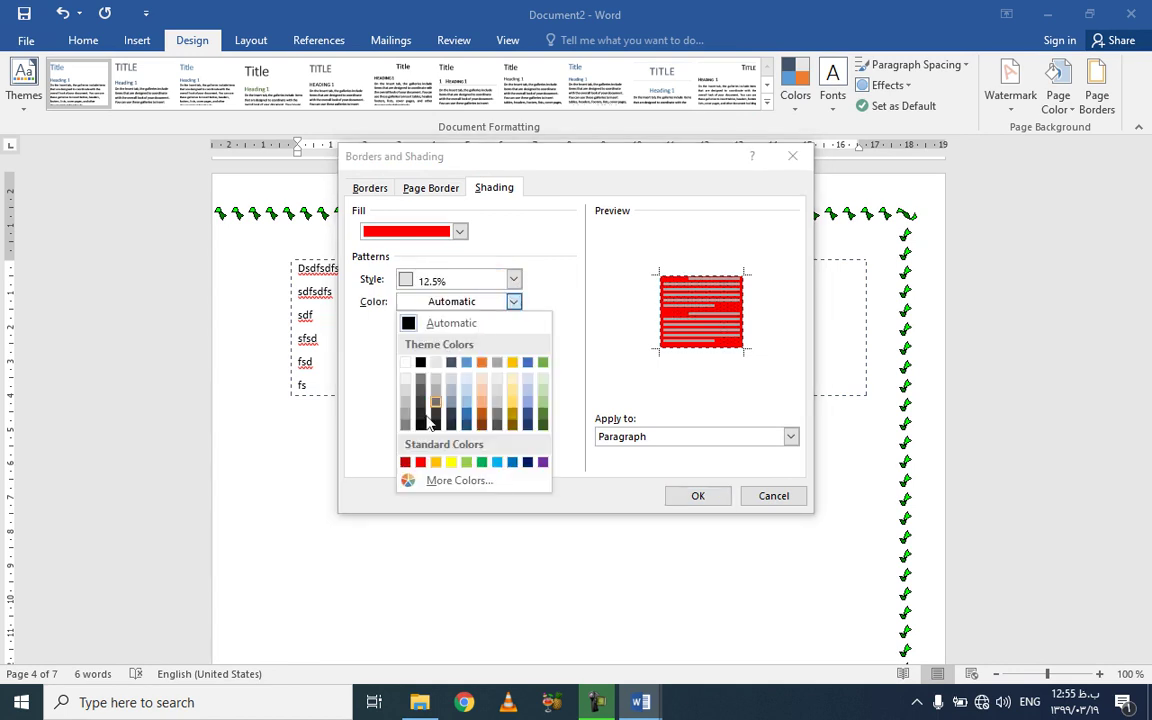
pyautogui.click(446, 462)
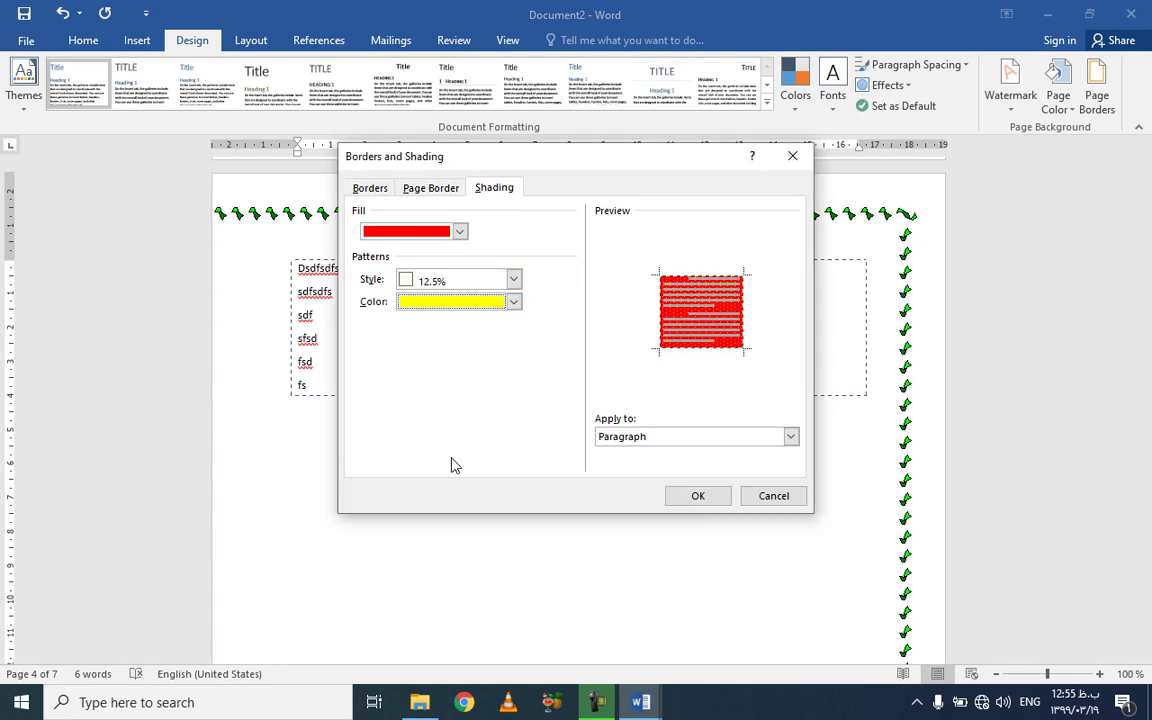
pyautogui.click(696, 494)
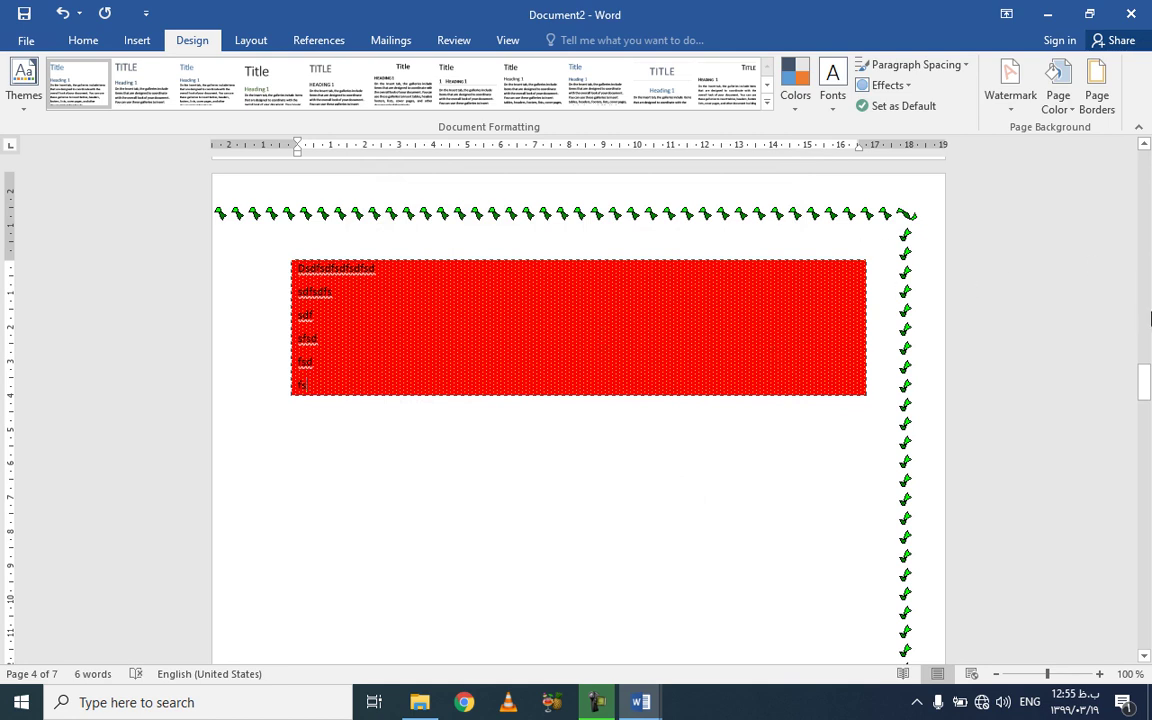
pyautogui.moveTo(1145, 379); pyautogui.dragTo(1145, 165)
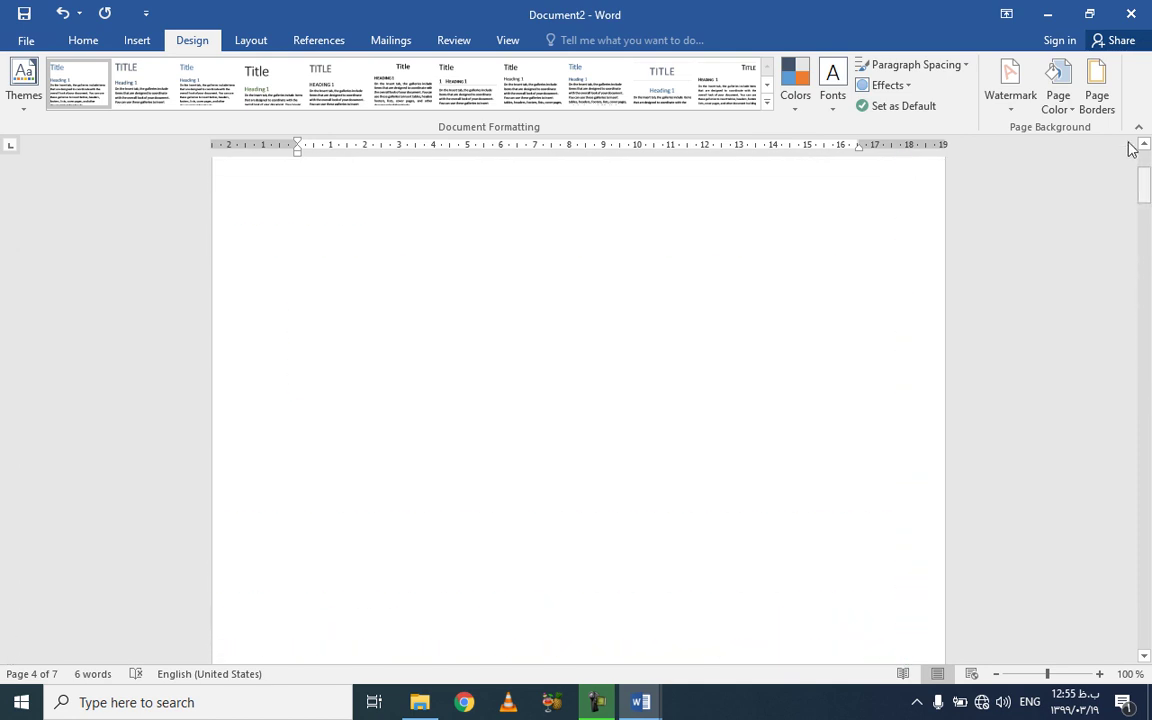
# - Reopen Design > Page Borders and switch to the paragraph Borders tab
pyautogui.click(1097, 95)
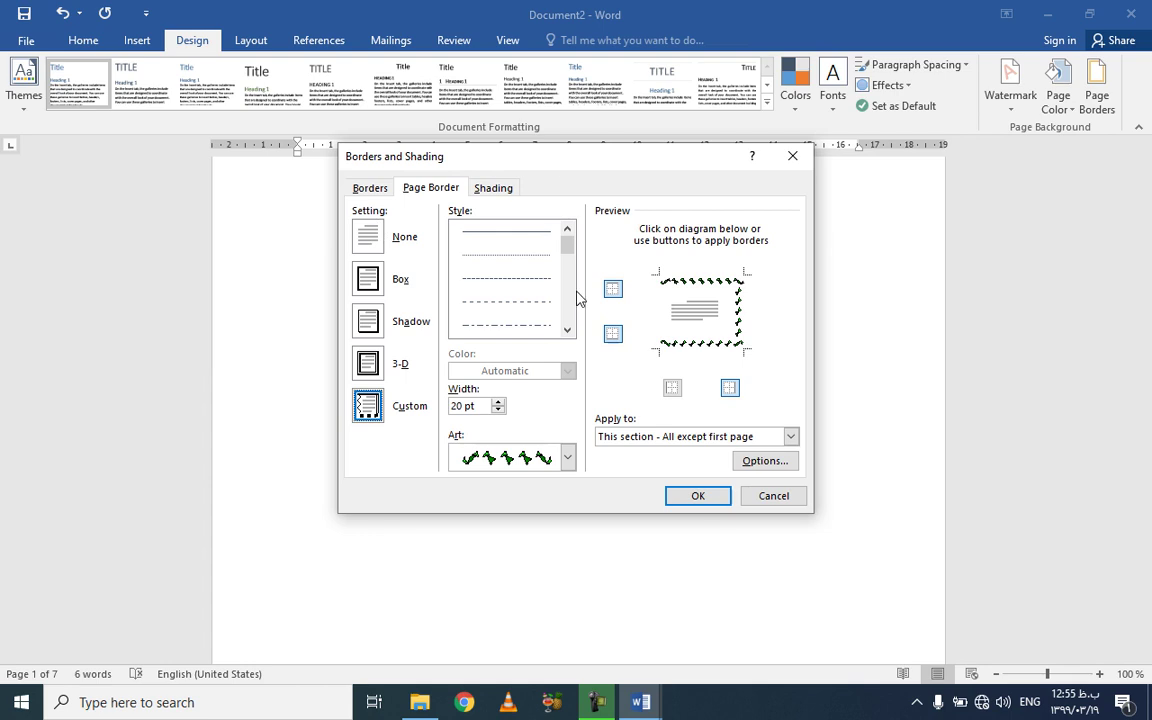
pyautogui.click(370, 189)
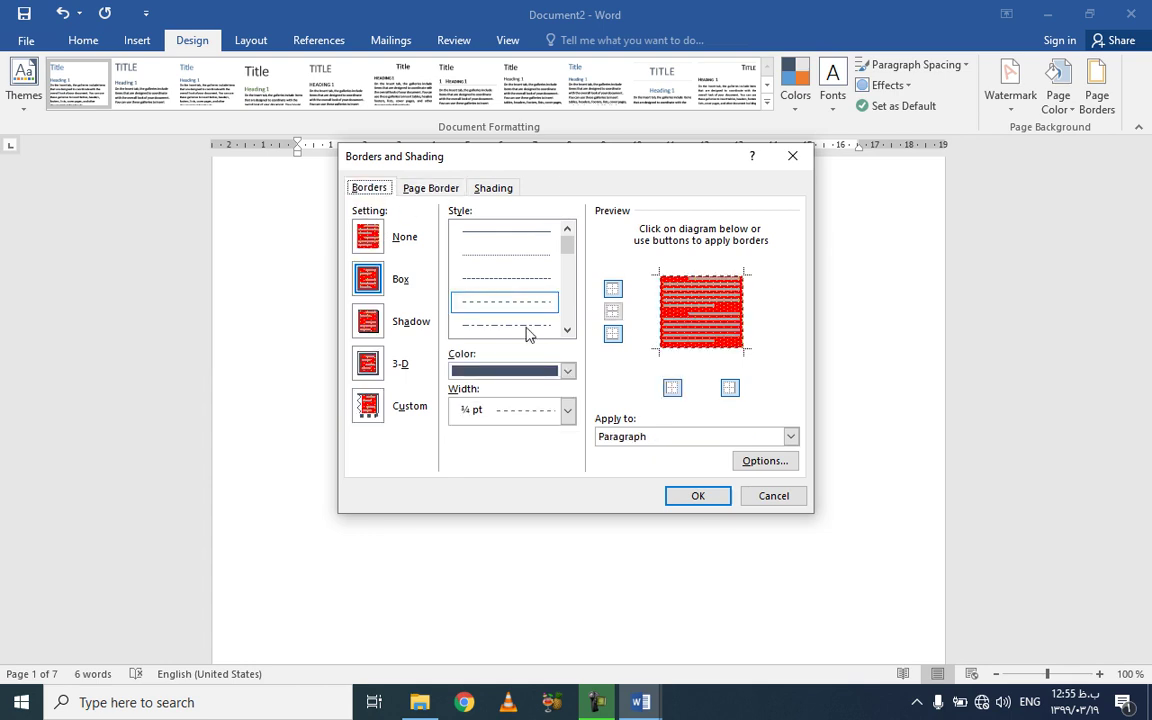